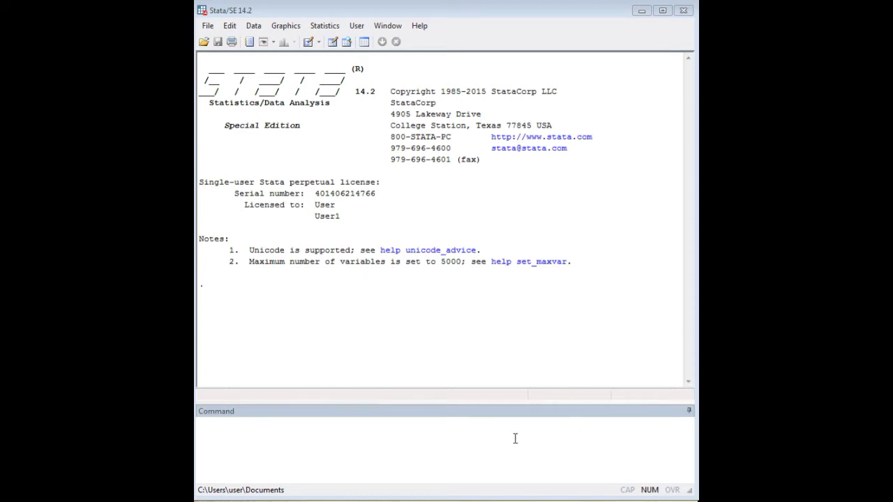
Step: Paste the simulation block (seed, f2 from runiform, fail = round(f2), drop f2) into the Command window
key("ctrl+v")
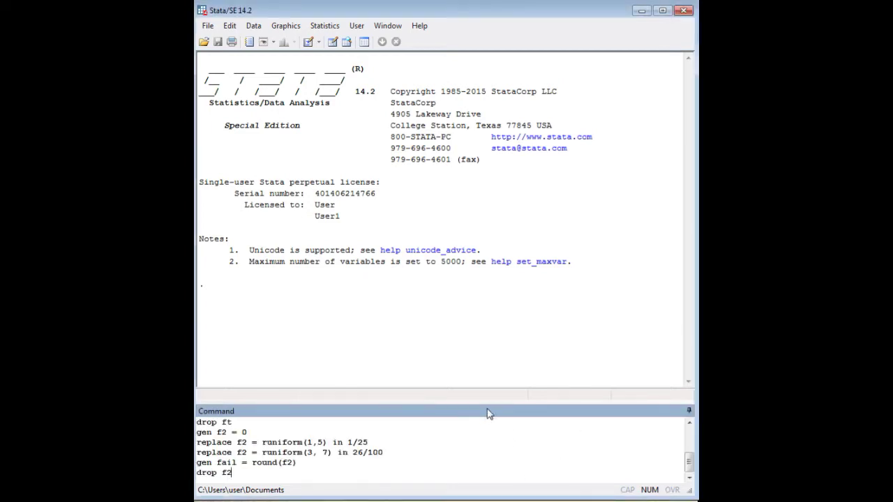
Step: Enlarge the Command pane so all thirteen lines, set seed 1302018 through drop f2, are visible
left_click_drag(486, 402, 488, 300)
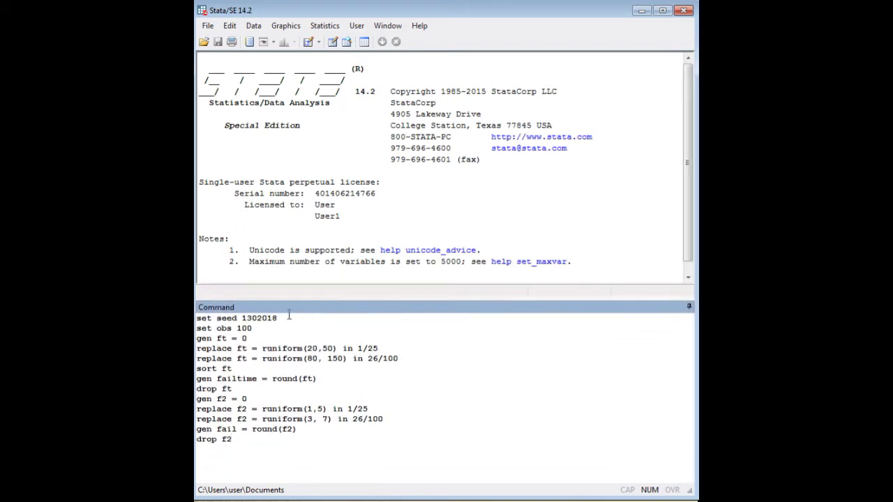
left_click_drag(253, 439, 197, 319)
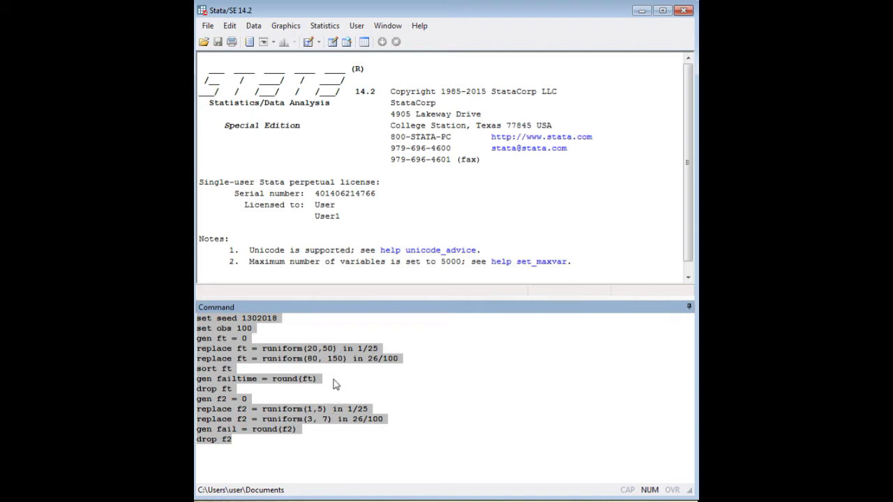
left_click(312, 320)
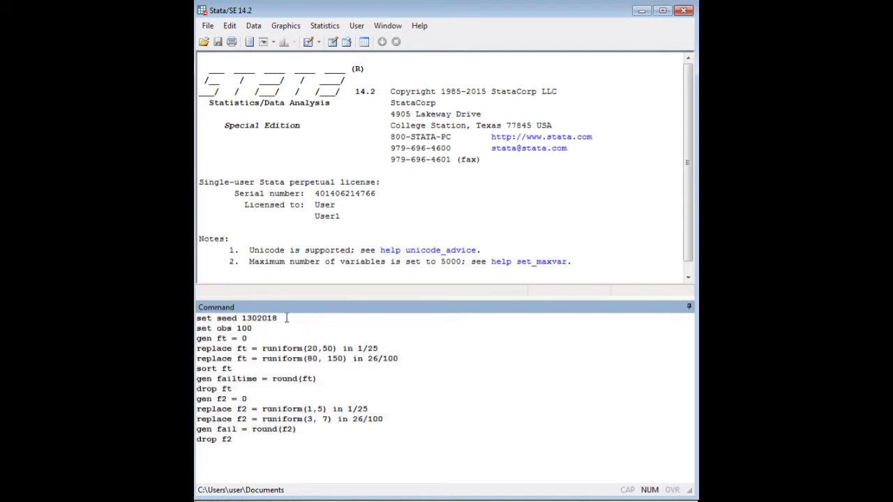
left_click_drag(286, 319, 197, 319)
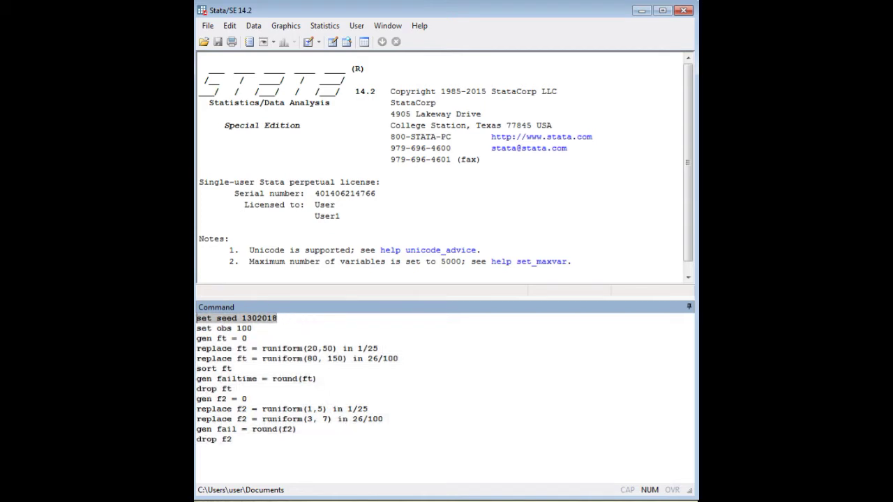
left_click(281, 319)
left_click_drag(286, 319, 242, 319)
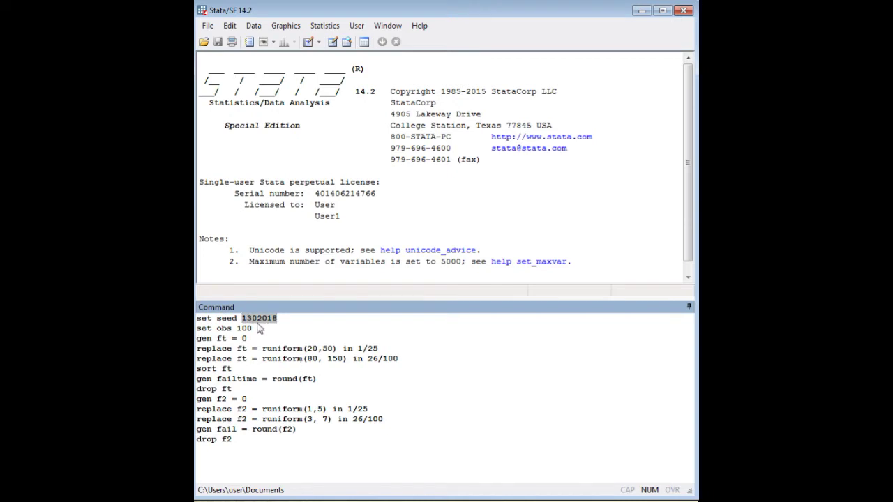
left_click(256, 319)
left_click_drag(279, 319, 242, 318)
left_click_drag(254, 327, 199, 324)
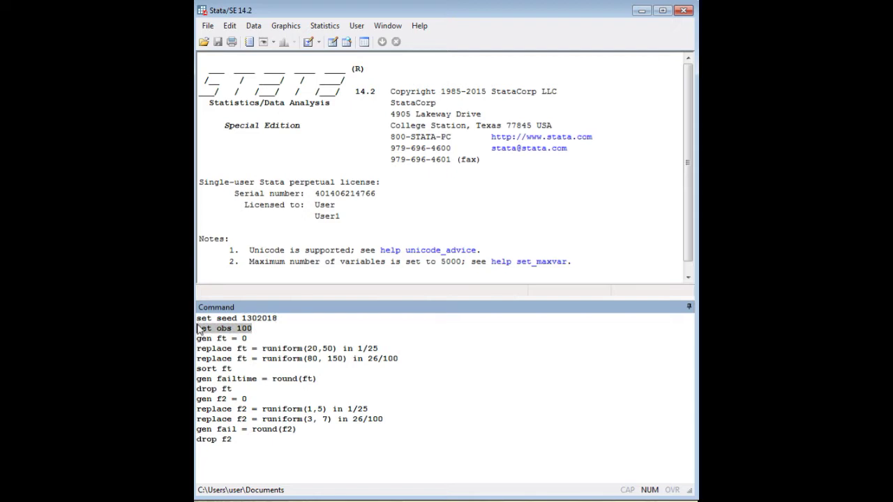
left_click_drag(250, 338, 198, 333)
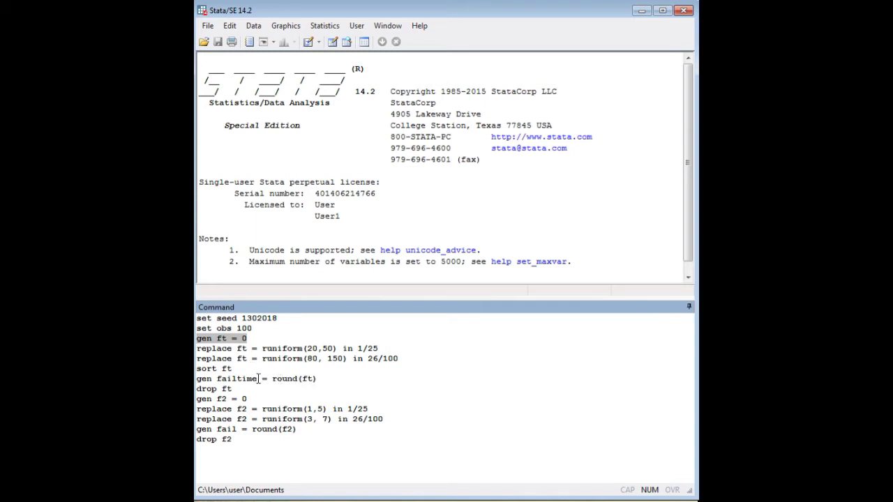
left_click_drag(258, 379, 218, 376)
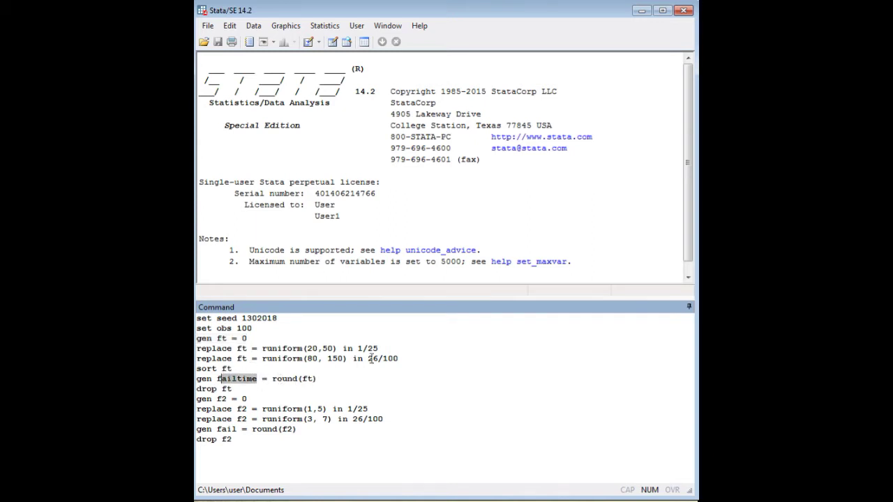
left_click_drag(401, 358, 196, 348)
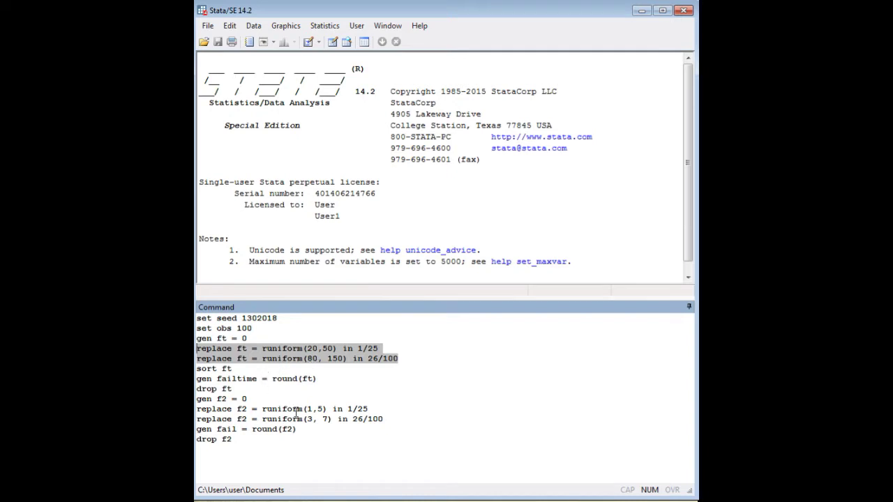
left_click_drag(296, 432, 196, 429)
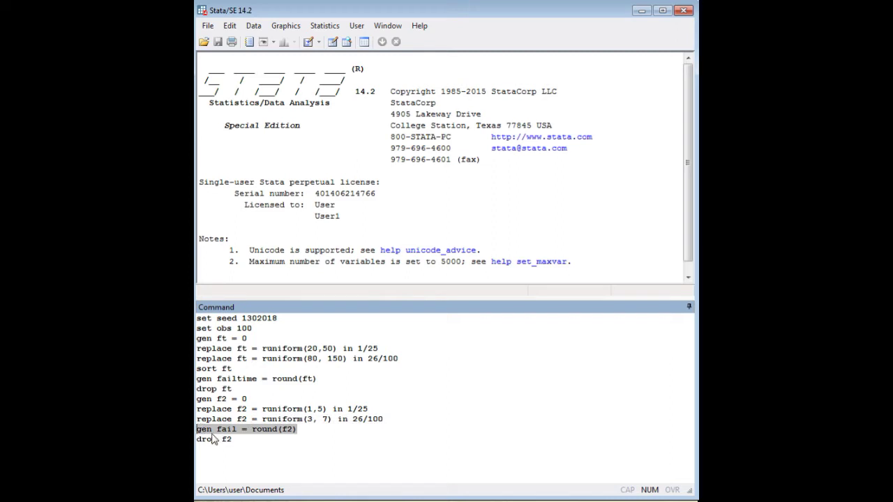
left_click(246, 438)
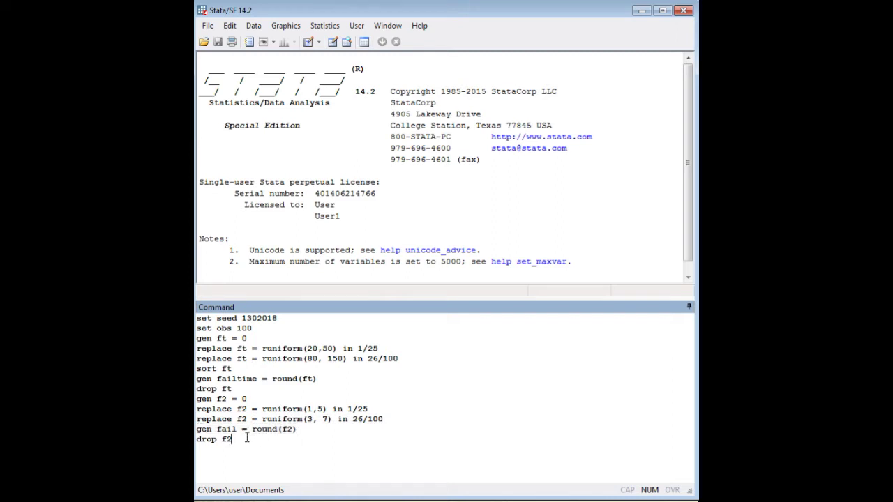
key("Return")
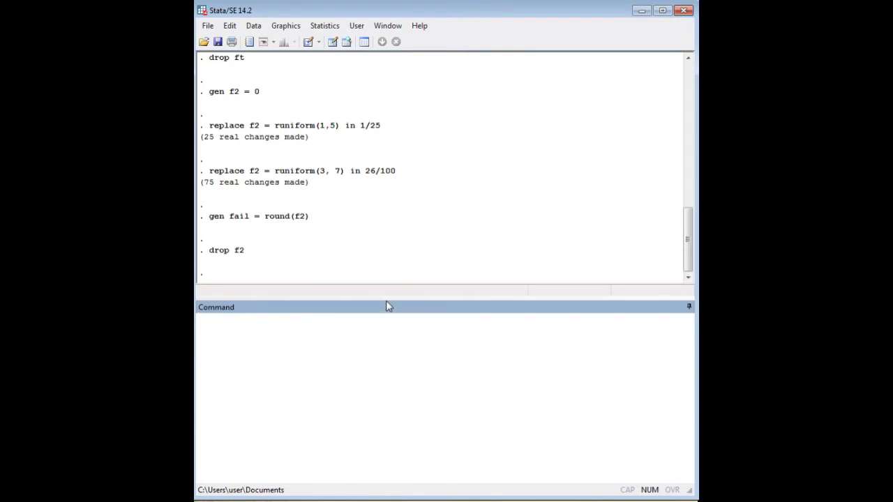
Step: Open the Data Editor with edit on the 100 new failtime and fail observations
left_click_drag(395, 299, 379, 424)
type("ed")
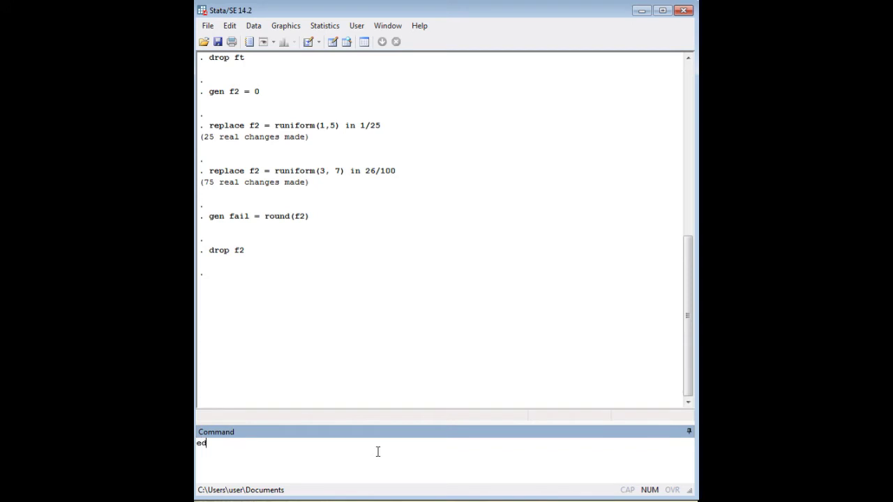
type("it")
key("Return")
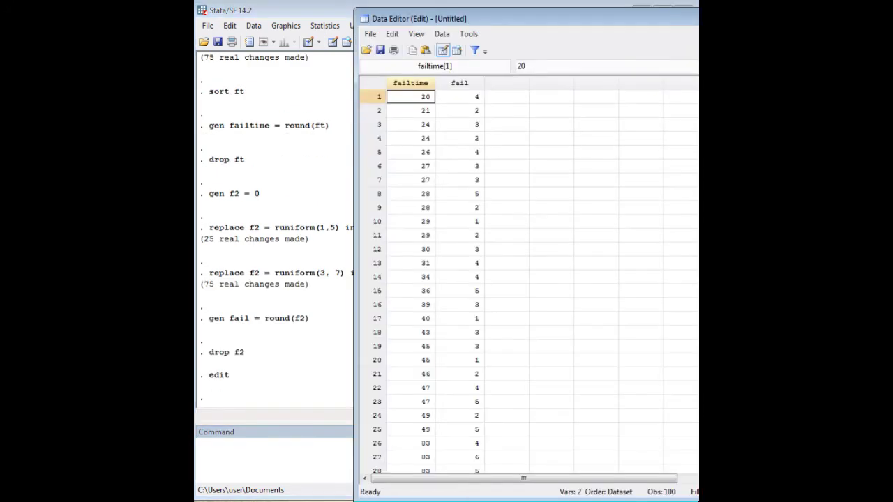
left_click_drag(632, 19, 488, 14)
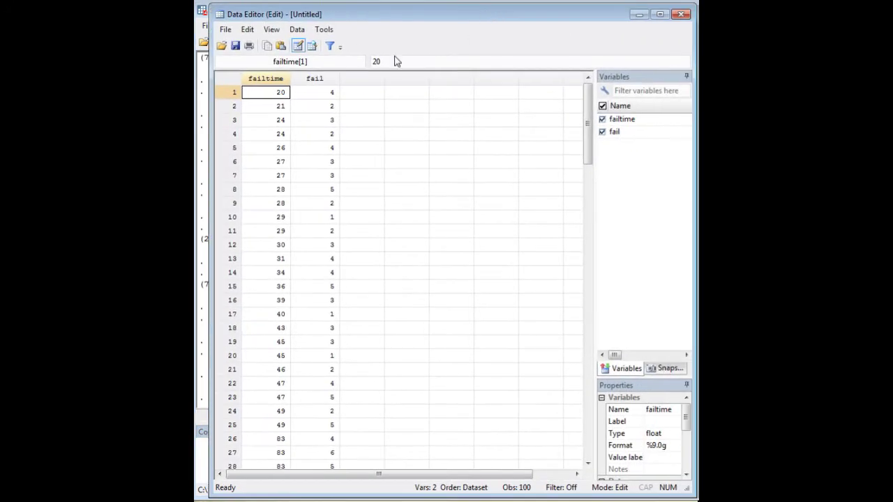
Step: Inspect the failtime and fail values in rows 1 and 4, then close the Data Editor
left_click(323, 98)
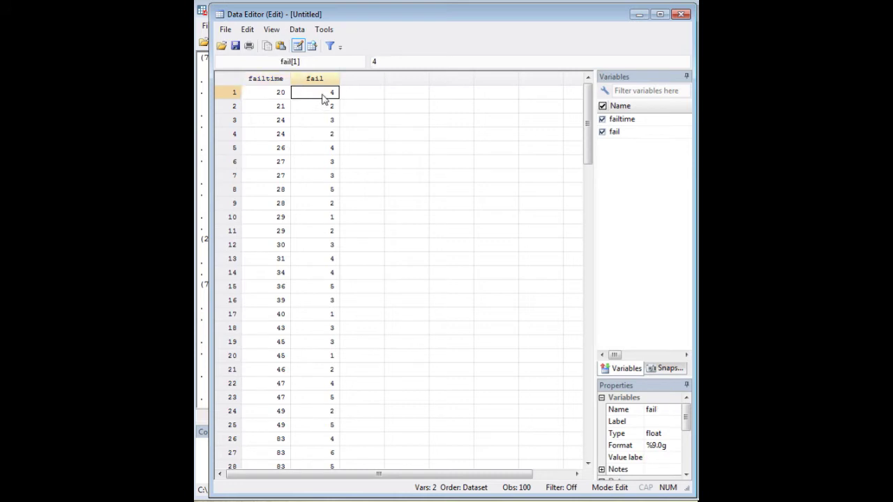
left_click(274, 95)
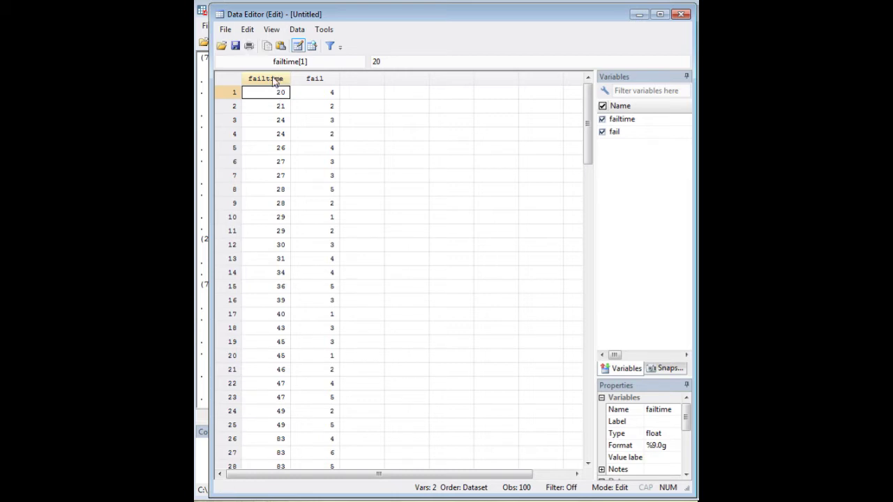
left_click(276, 78)
left_click(316, 93)
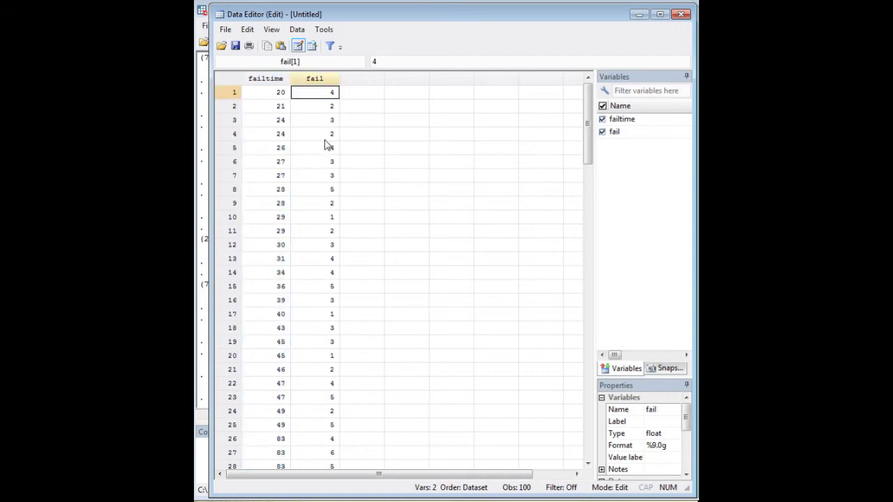
left_click(315, 139)
left_click(282, 138)
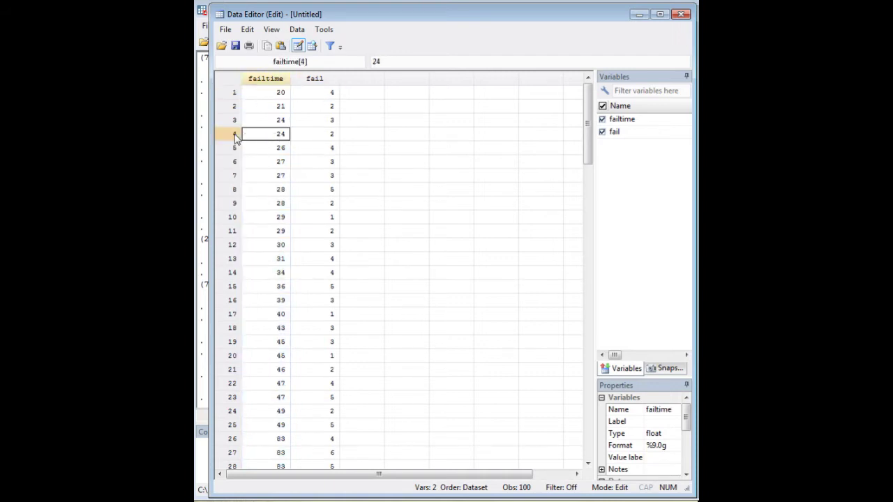
left_click(236, 139)
left_click(323, 138)
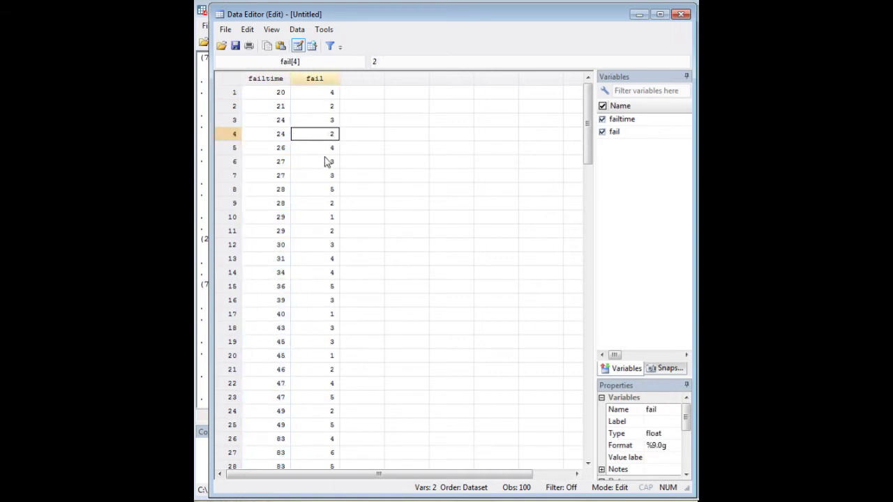
scroll(335, 186, "down", 4)
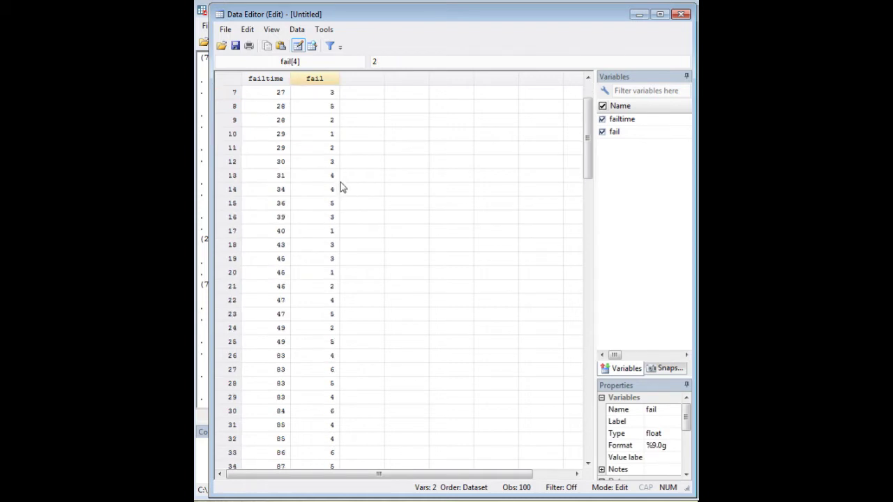
scroll(342, 179, "down", 15)
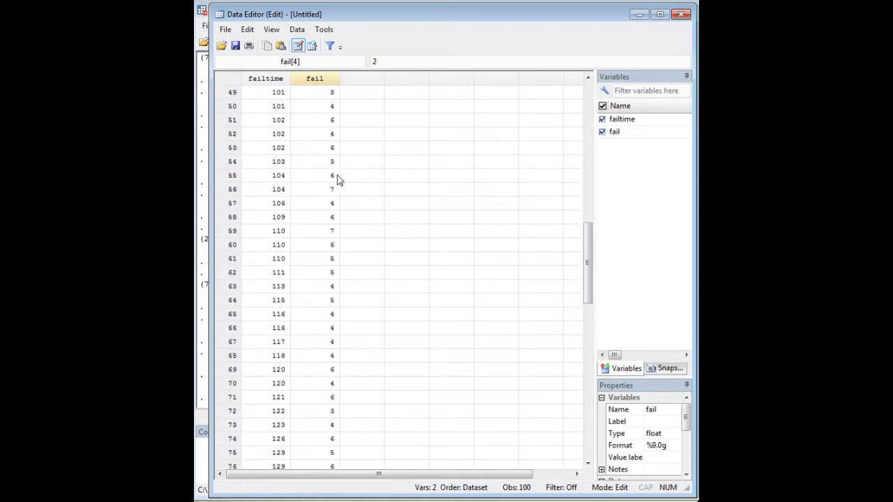
left_click(639, 15)
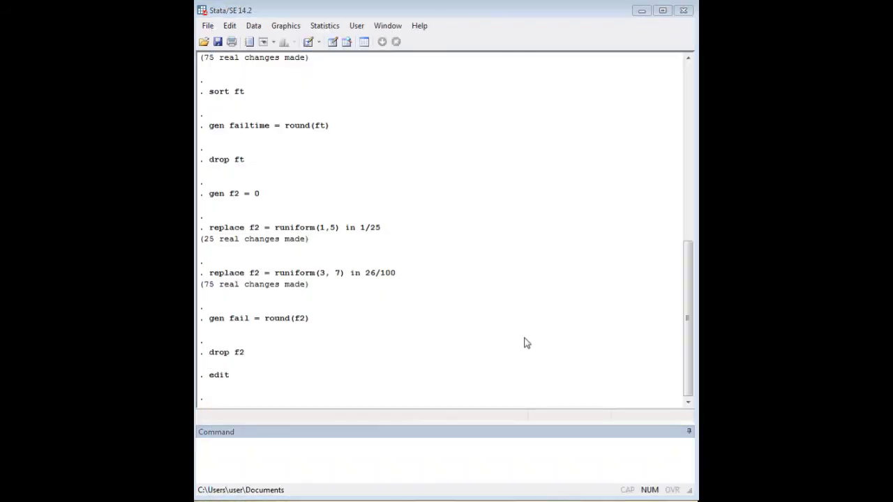
Step: Paste 'stset failtime, fail(fail)' and 'sts list' into the Command window
left_click(476, 446)
type("stset failtime, fail(fail) sts list")
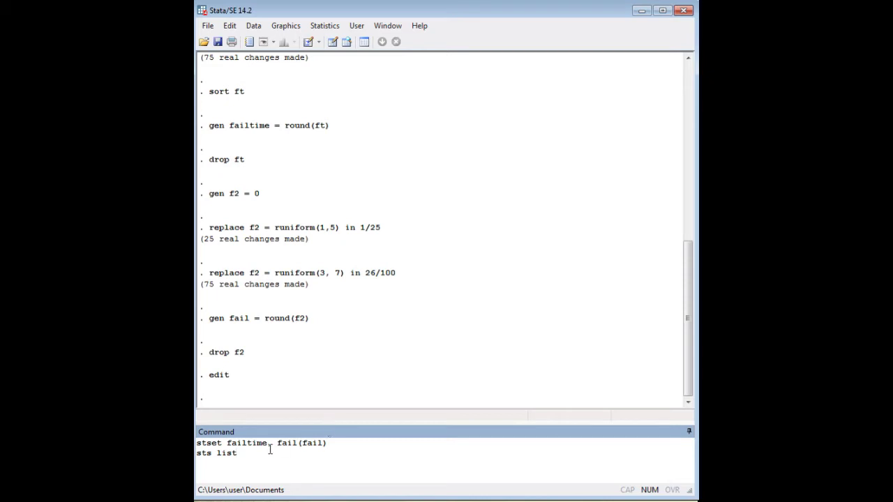
left_click_drag(254, 453, 196, 438)
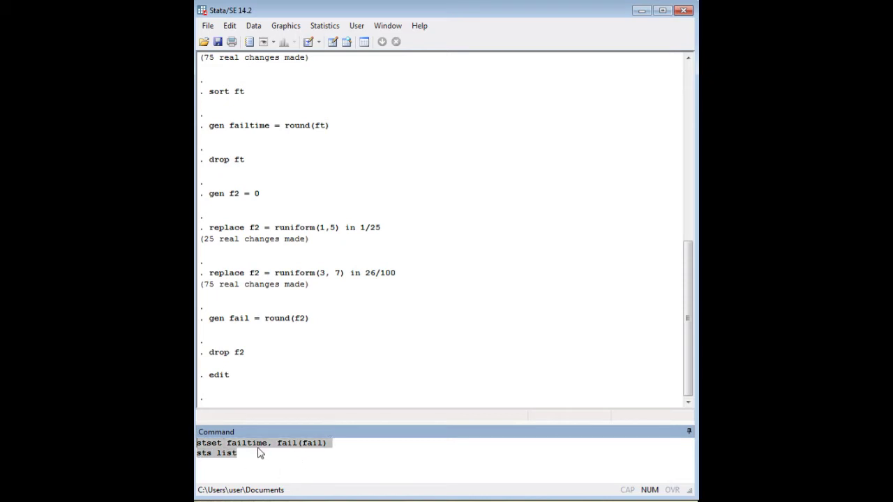
left_click(255, 452)
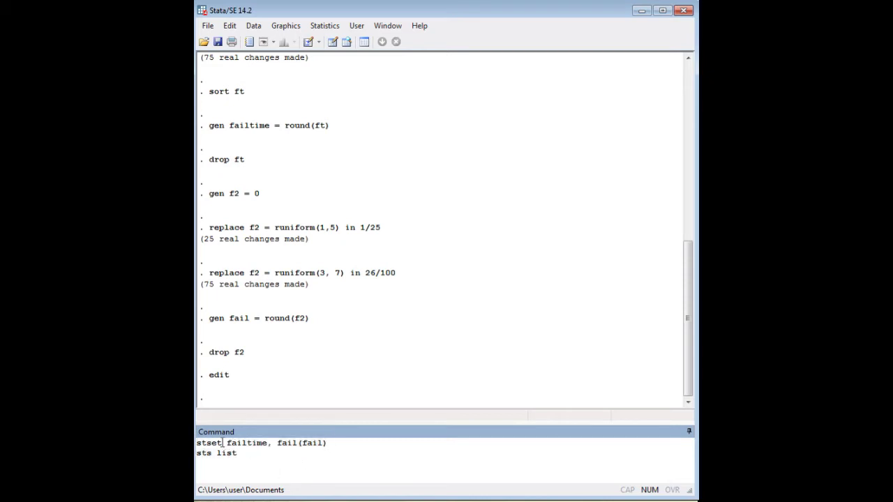
Step: Highlight failtime and the fail indicator in the stset line to explain the declaration
left_click_drag(334, 443, 196, 444)
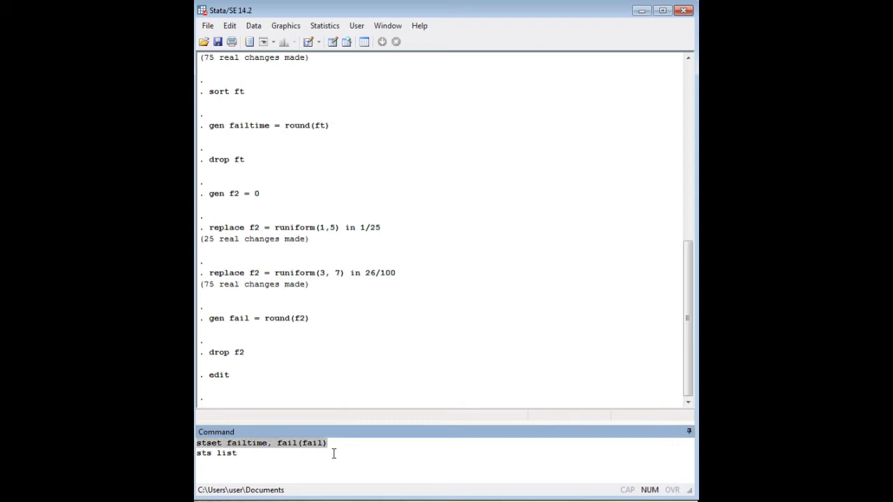
left_click(224, 443)
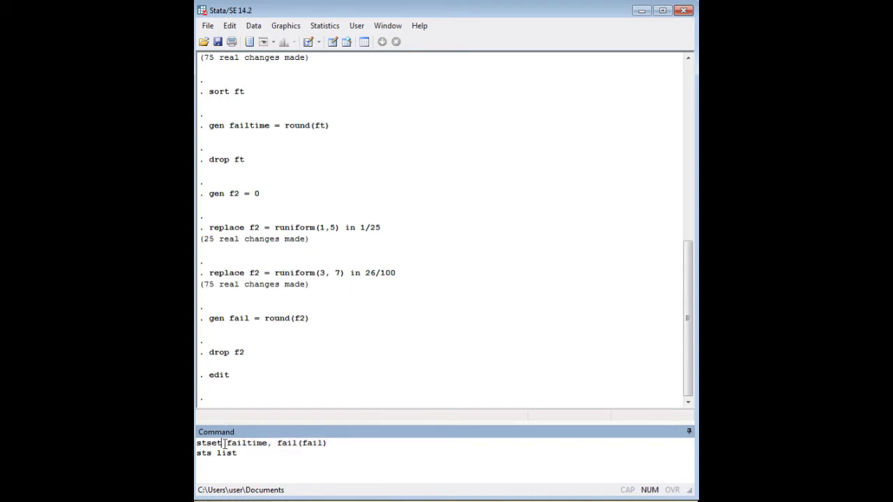
left_click_drag(227, 444, 268, 444)
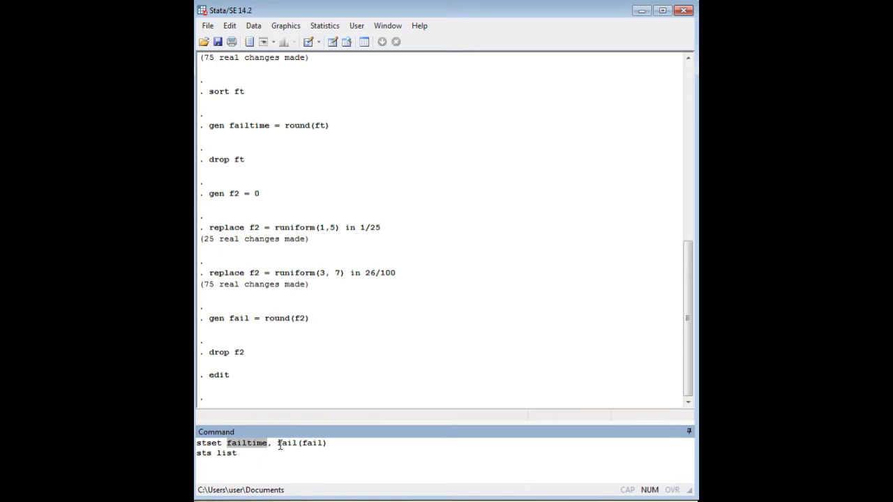
left_click_drag(278, 445, 324, 447)
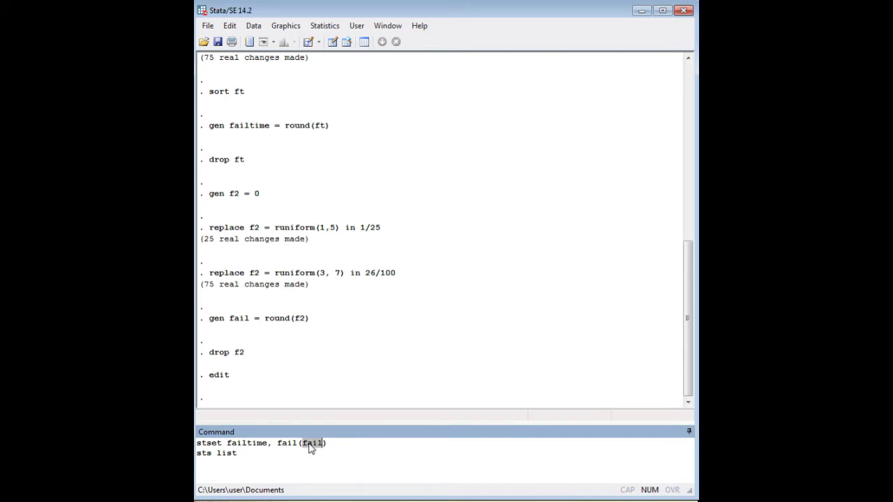
left_click(313, 444)
left_click_drag(326, 444, 244, 456)
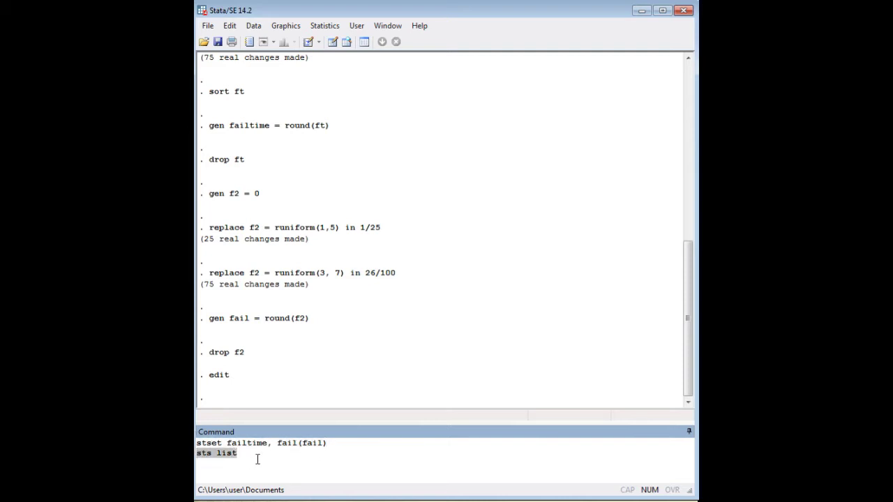
left_click(257, 459)
Step: Run stset and sts list, then scroll through the survivor-function table
key("Return")
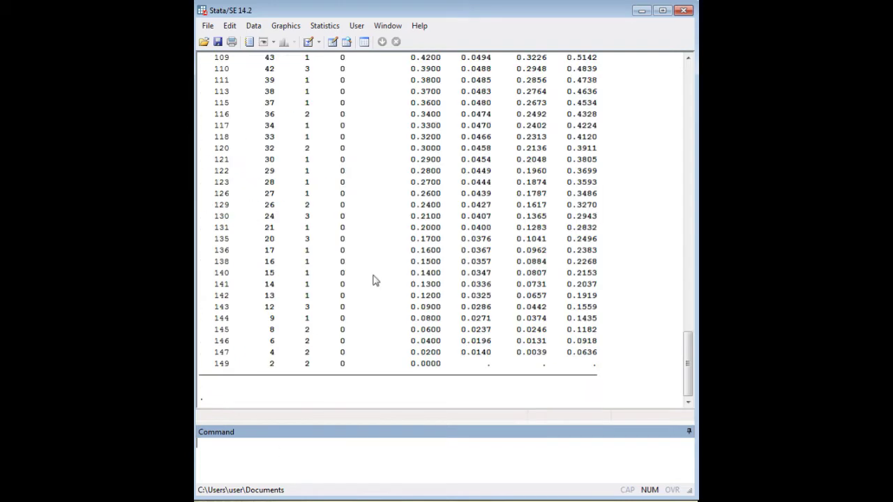
scroll(373, 281, "up", 20)
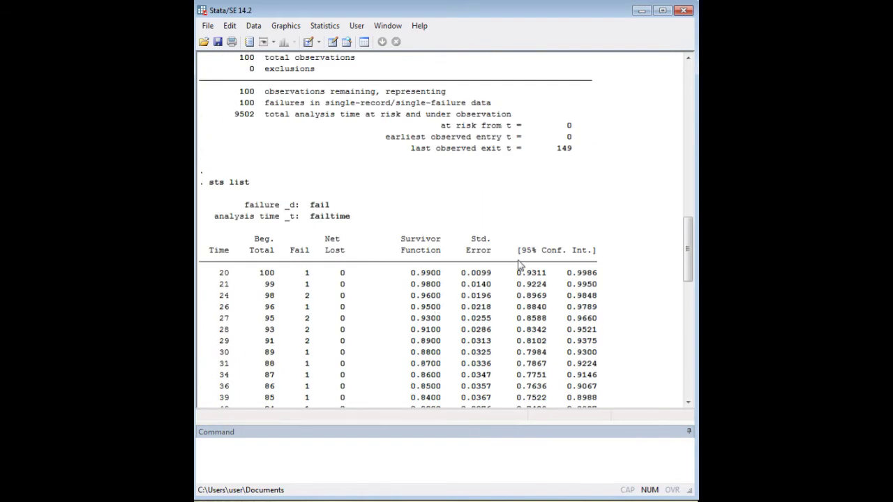
scroll(610, 269, "down", 2)
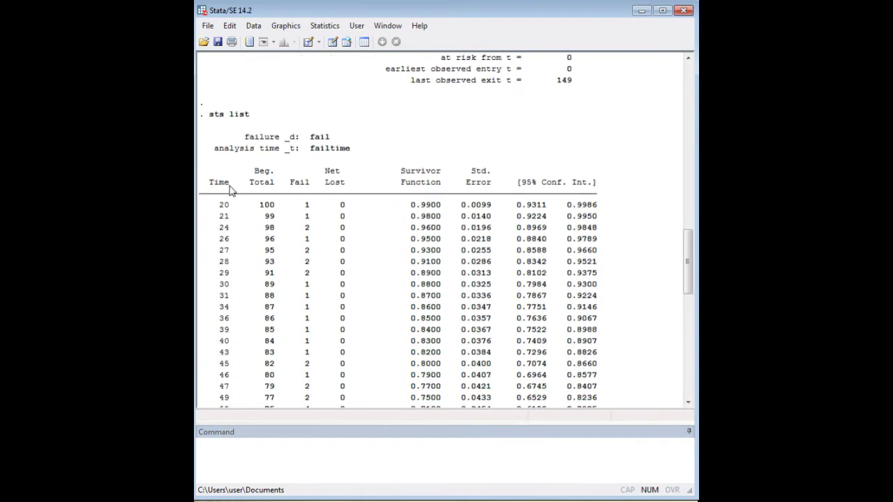
scroll(231, 222, "down", 5)
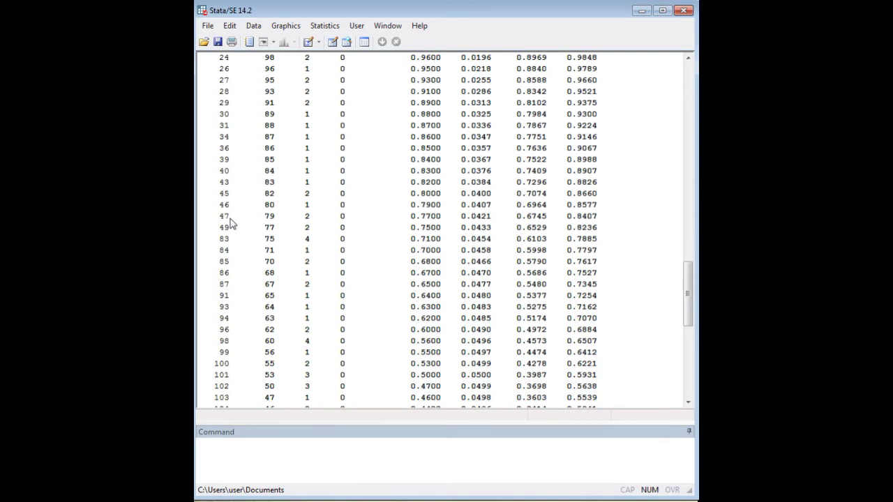
scroll(232, 222, "down", 3)
scroll(233, 223, "up", 8)
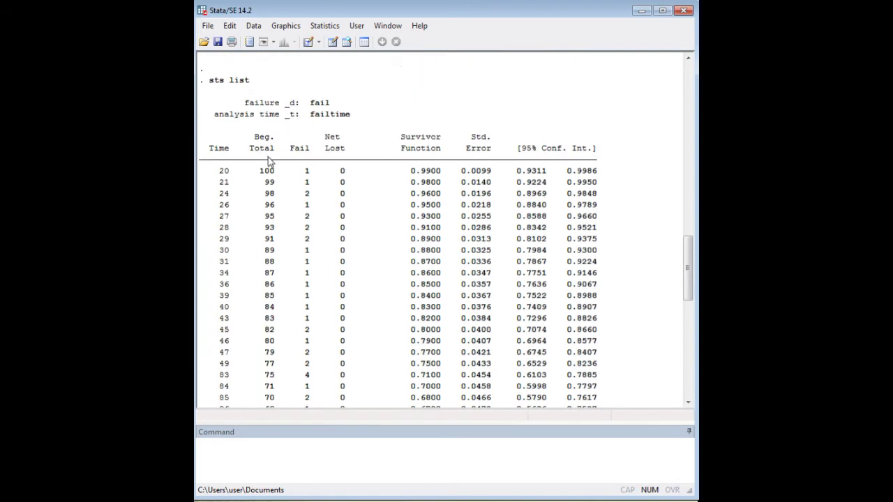
scroll(279, 188, "down", 13)
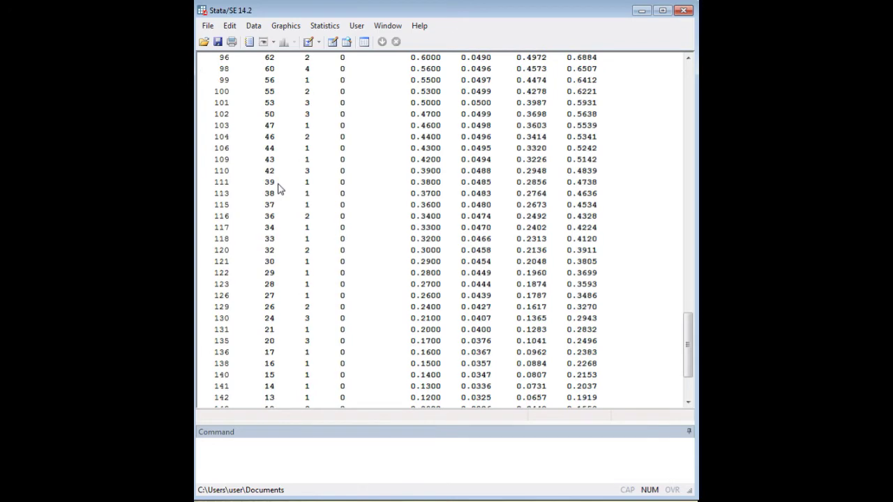
scroll(278, 188, "down", 3)
scroll(278, 188, "up", 16)
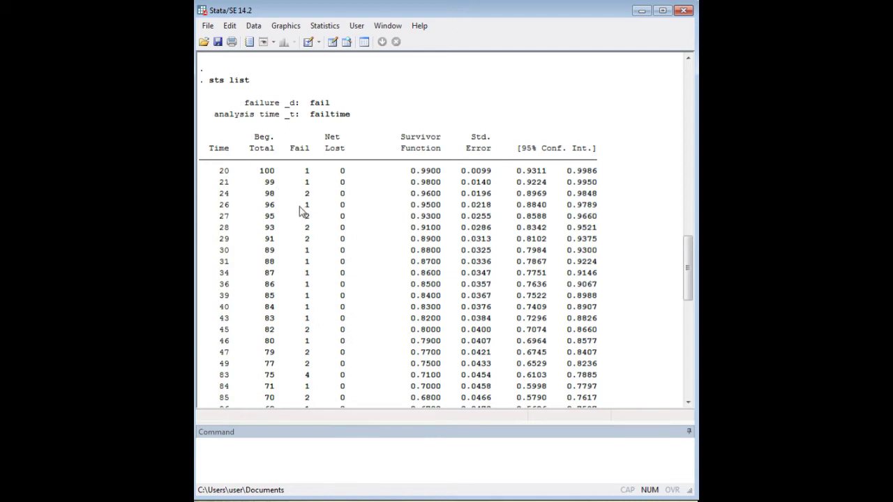
scroll(307, 208, "down", 1)
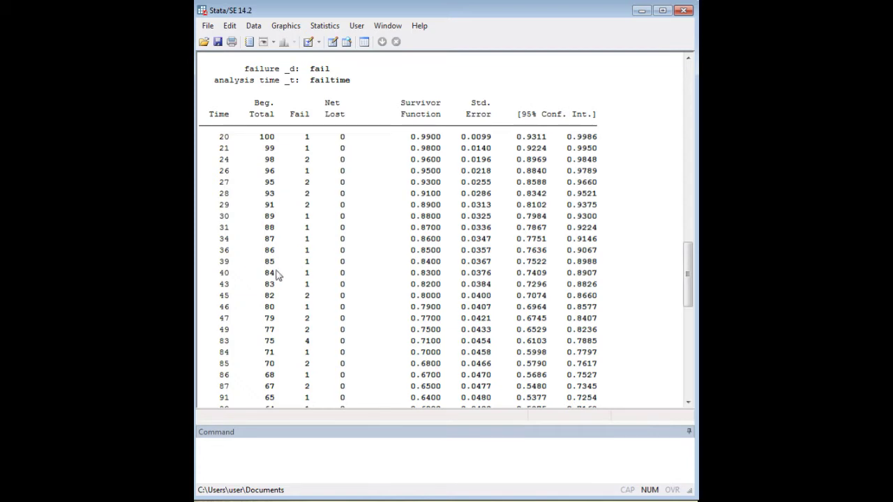
scroll(283, 275, "down", 4)
scroll(287, 265, "up", 4)
Step: Highlight the time-20 row's estimate and interval and the 0.98 survivor estimate at time 21
left_click_drag(222, 141, 278, 148)
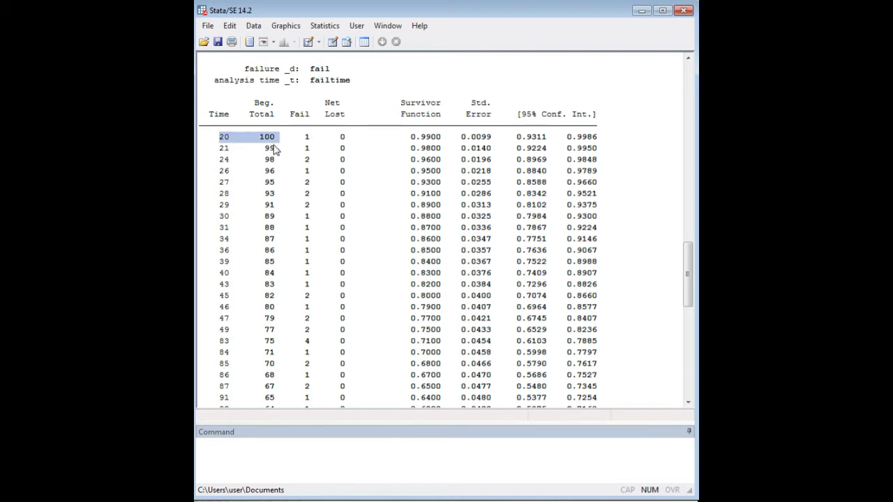
left_click(276, 145)
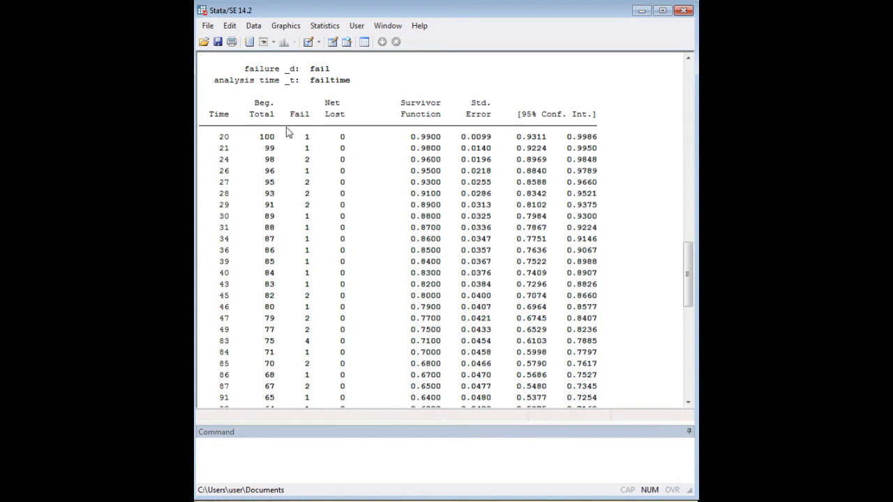
double_click(223, 139)
left_click_drag(402, 138, 416, 156)
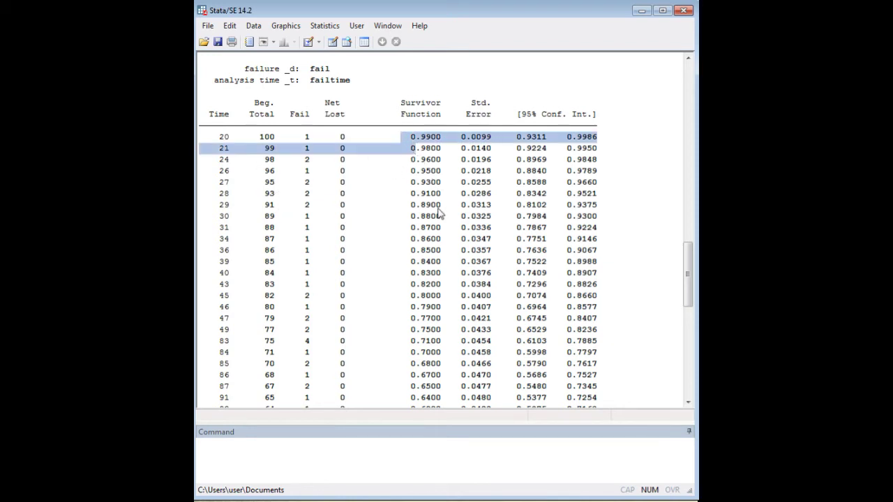
scroll(440, 213, "down", 9)
scroll(436, 222, "down", 5)
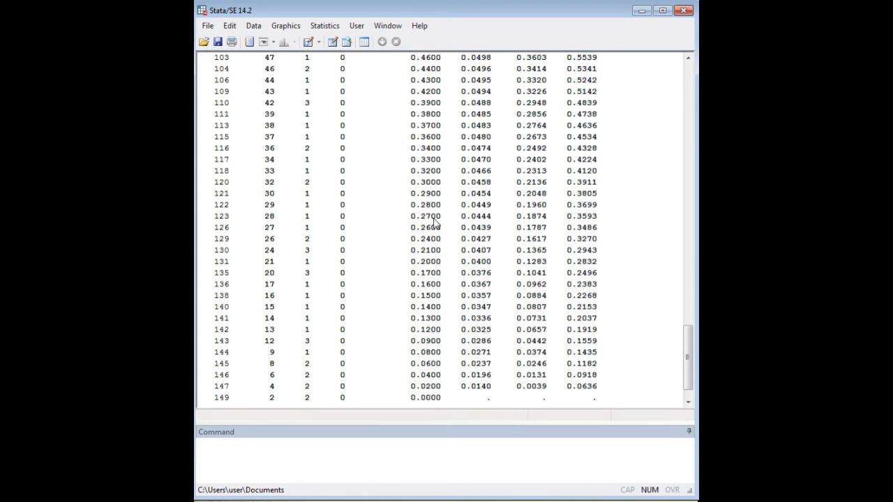
scroll(423, 208, "up", 4)
scroll(423, 208, "up", 10)
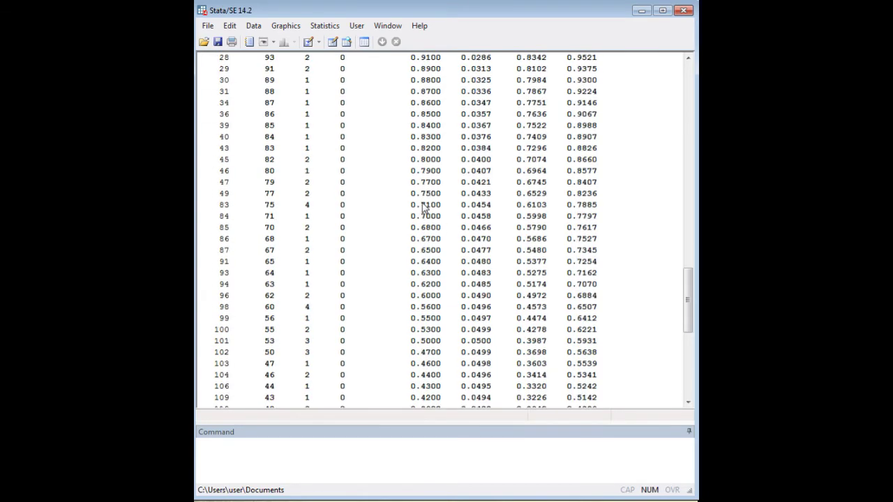
left_click_drag(421, 148, 432, 150)
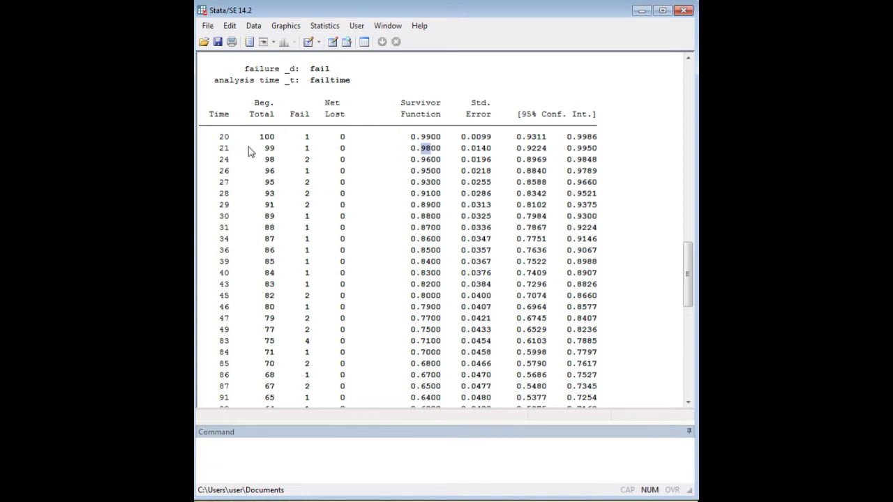
scroll(422, 235, "down", 5)
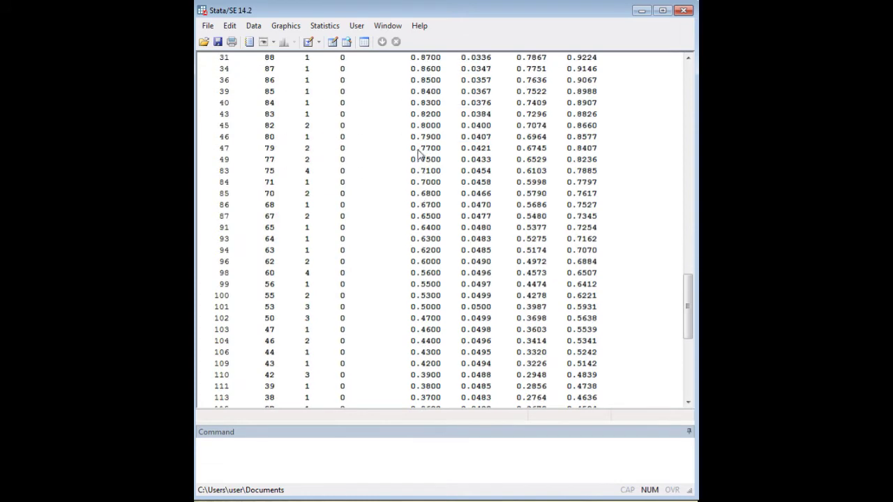
scroll(438, 202, "up", 6)
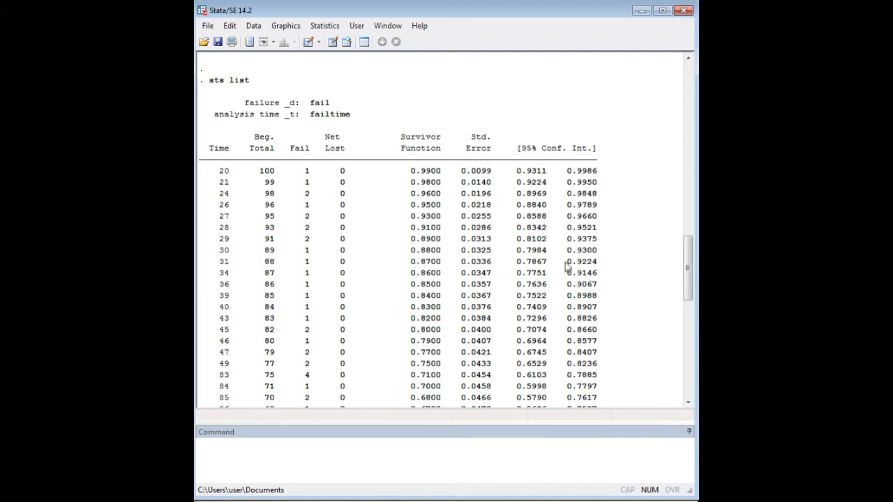
scroll(566, 297, "down", 10)
scroll(556, 295, "down", 4)
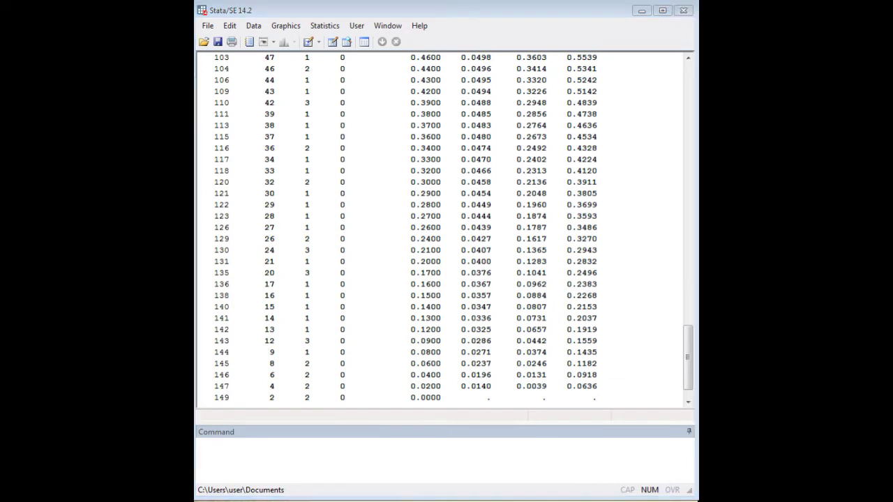
left_click(544, 461)
Step: Paste 'sts graph, xlabel(0(5)150,alternate) ci' and highlight its sts and option parts
type("sts graph, xlabel(0(5)150,alternate) ci")
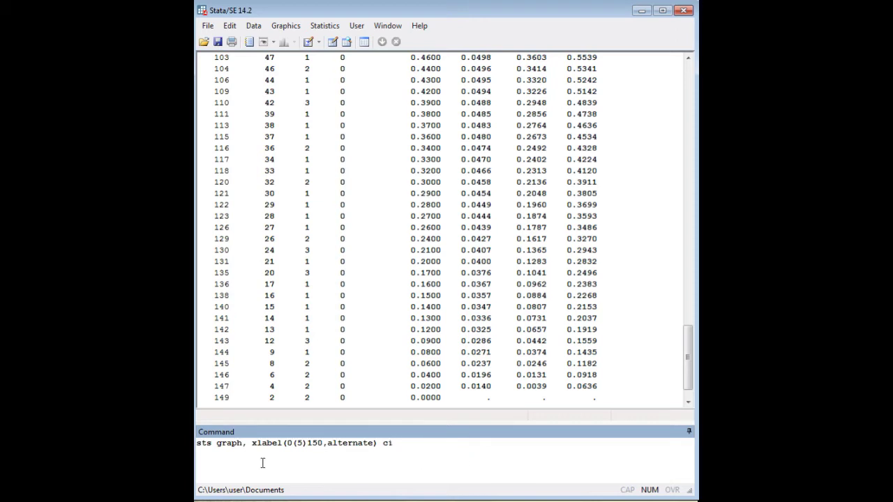
left_click_drag(214, 443, 197, 443)
left_click_drag(252, 445, 316, 453)
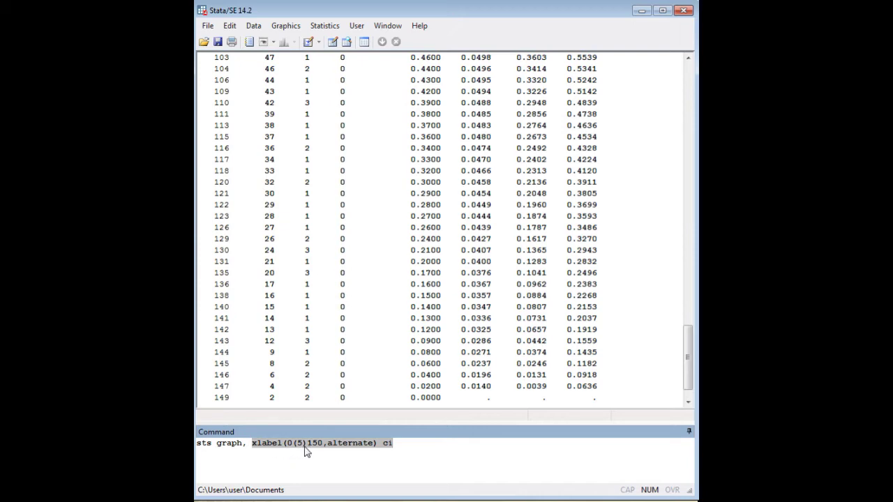
left_click(270, 324)
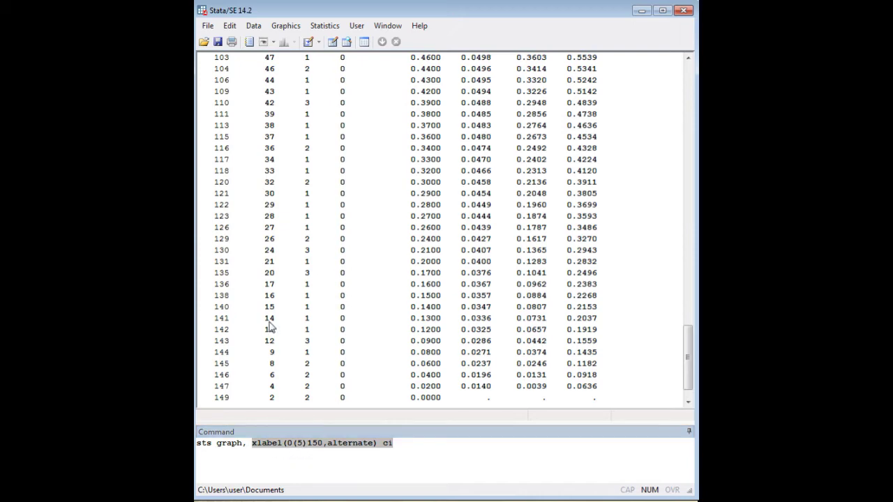
scroll(275, 341, "up", 15)
scroll(211, 160, "up", 1)
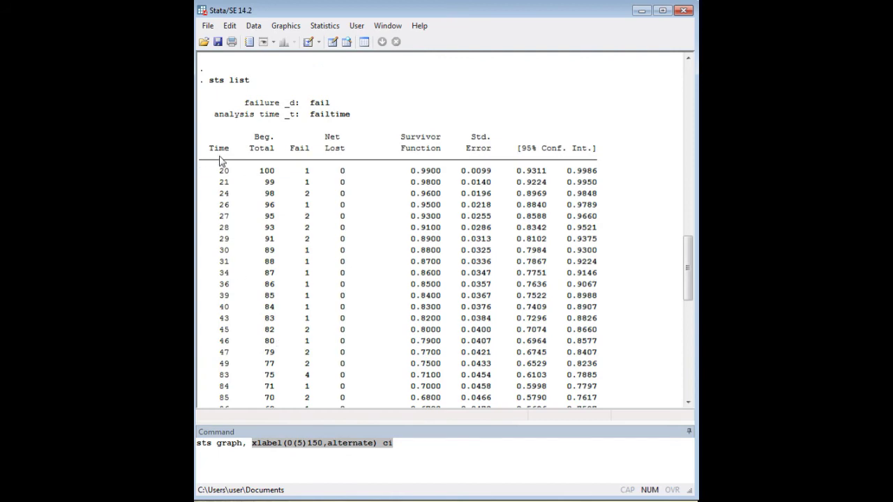
scroll(267, 297, "down", 6)
scroll(267, 296, "down", 5)
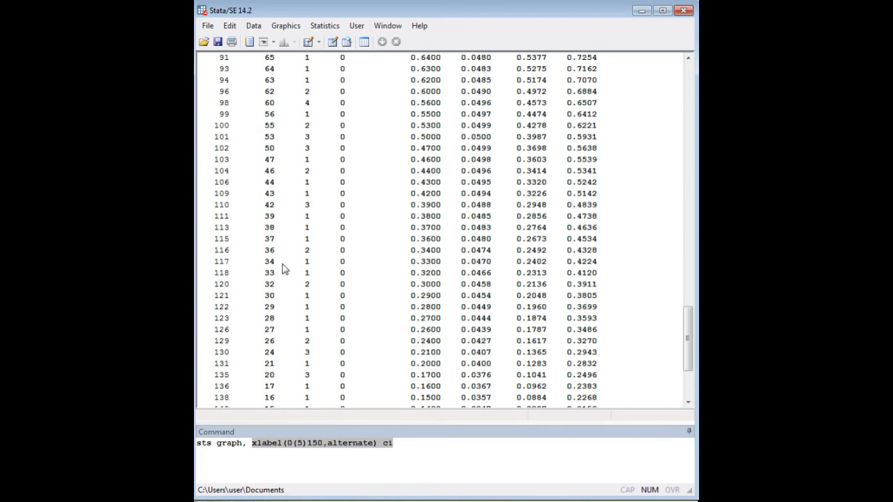
scroll(287, 279, "down", 3)
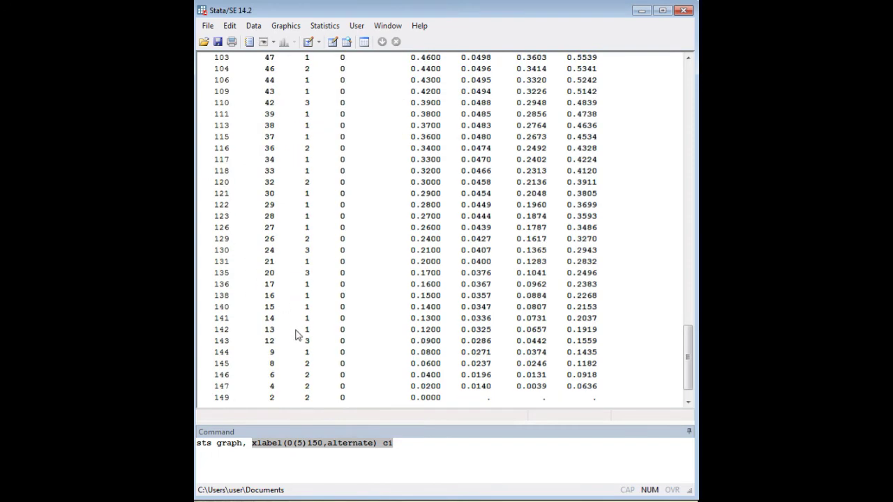
Step: Point out the alternate labelling option, leaving the cursor at the command's end
left_click(308, 443)
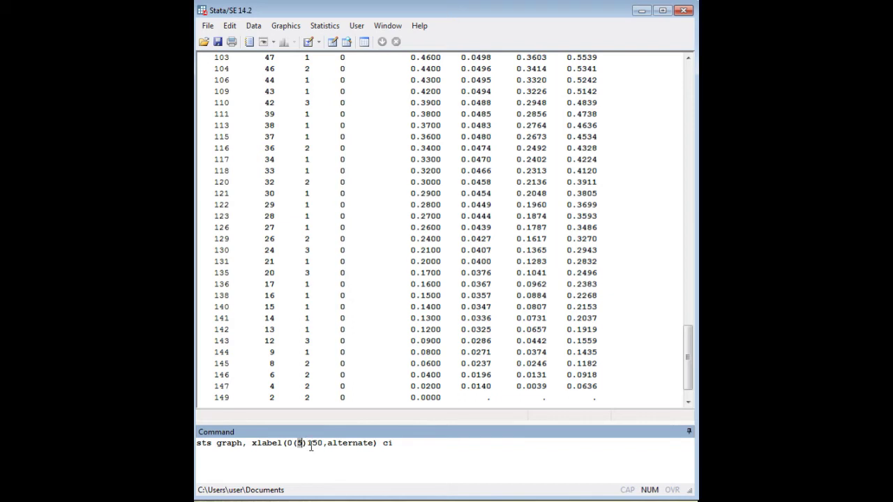
left_click(295, 444)
left_click_drag(328, 444, 369, 445)
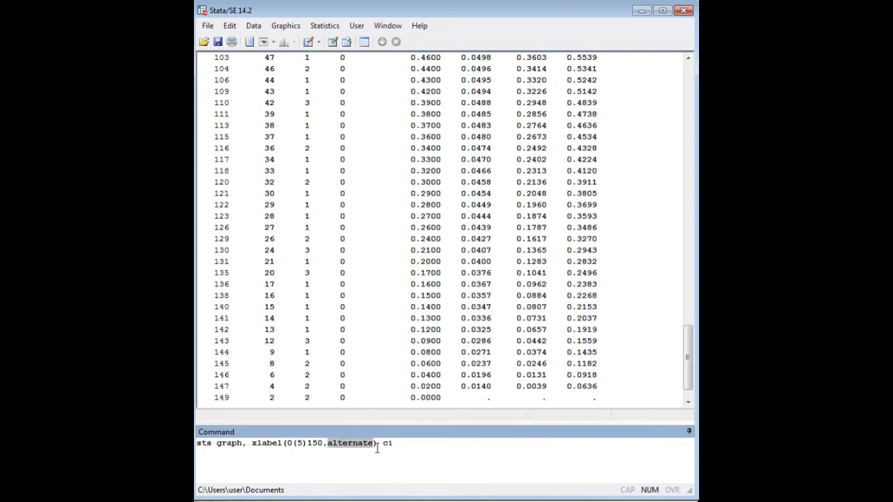
left_click(375, 445)
left_click(395, 447)
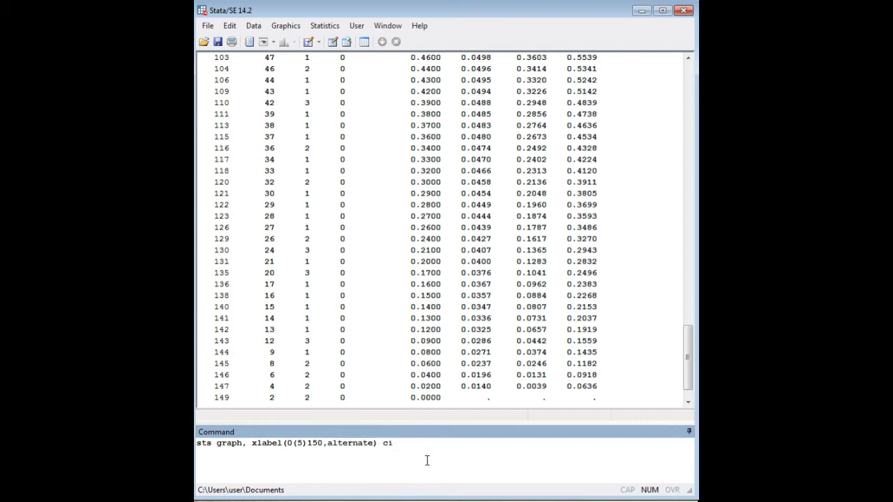
Step: Run the overall sts graph with CI band, view the Kaplan-Meier curve, then close it
key("Return")
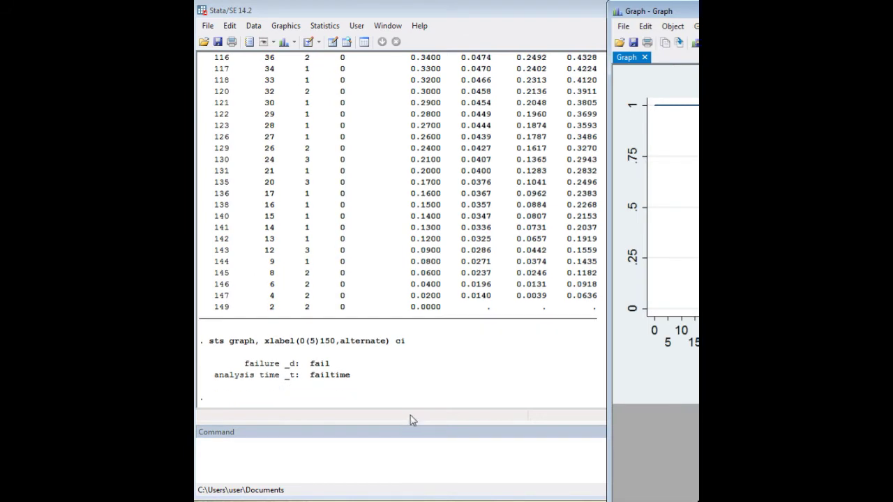
left_click_drag(691, 12, 506, 33)
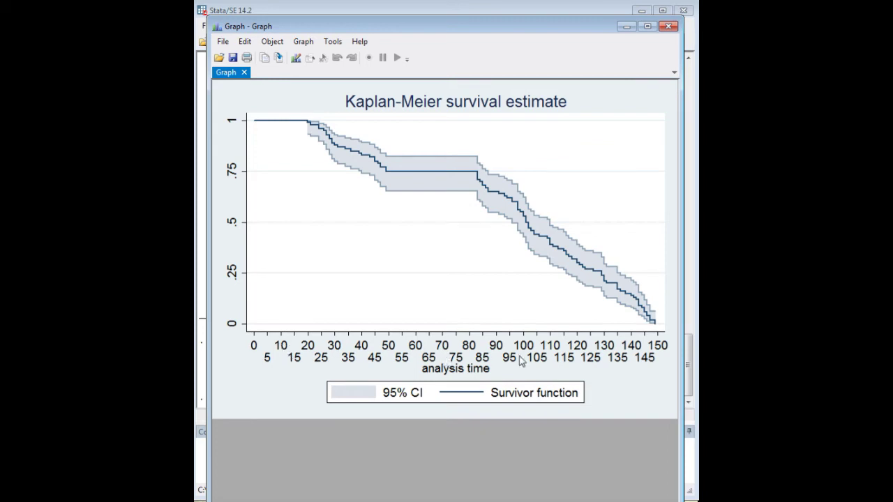
left_click(669, 28)
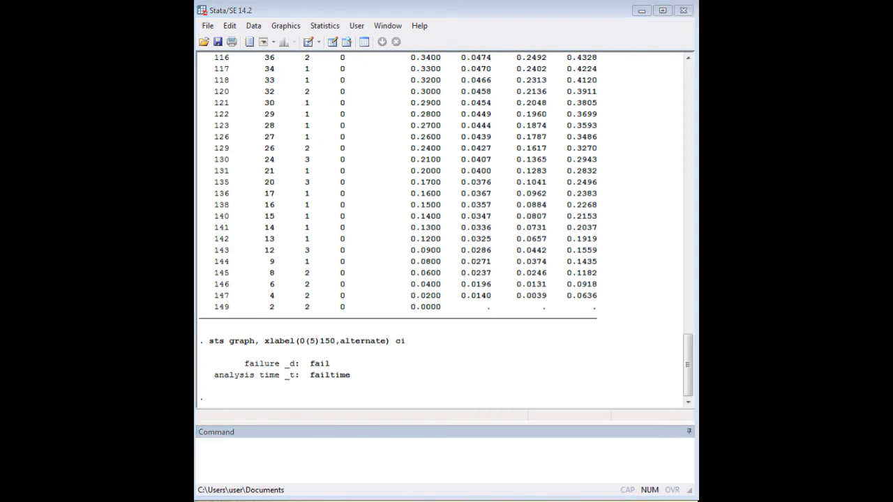
Step: Create treatment as round(runiform(1,2)) via helper t2, then drop t2
left_click(503, 452)
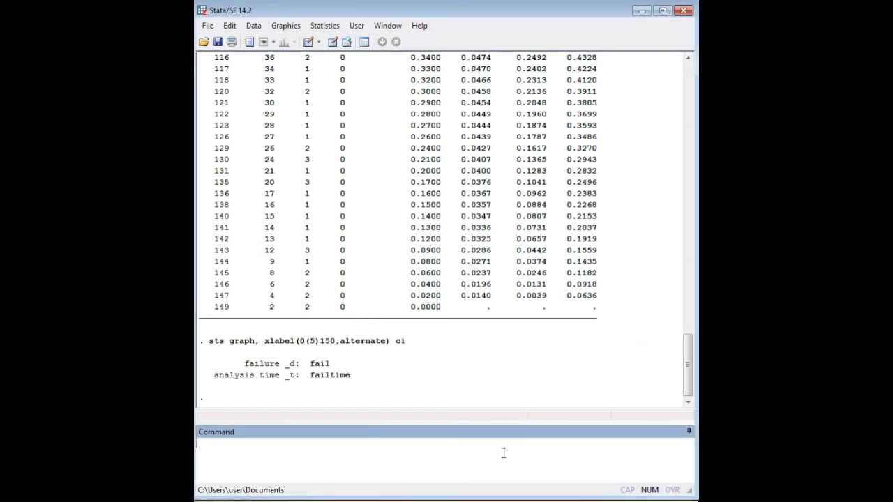
type("gen t2 = runiform(1,2) gen treatment = round(t2) drop t2")
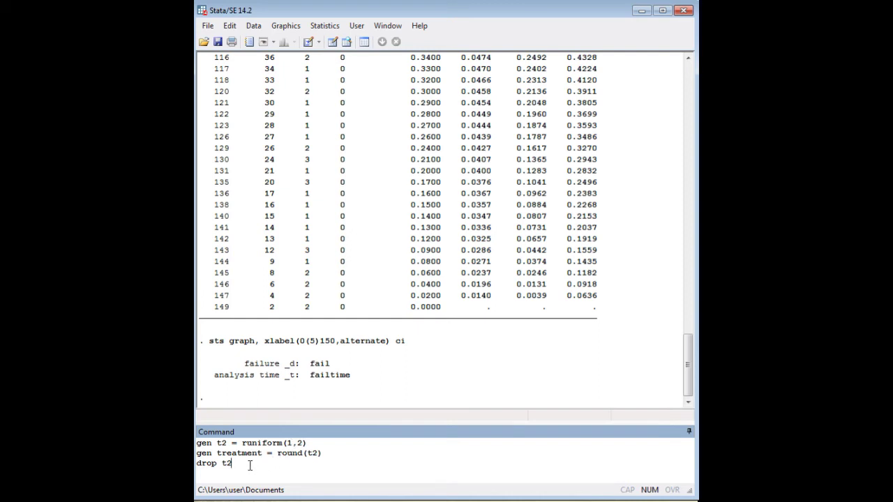
key("Return")
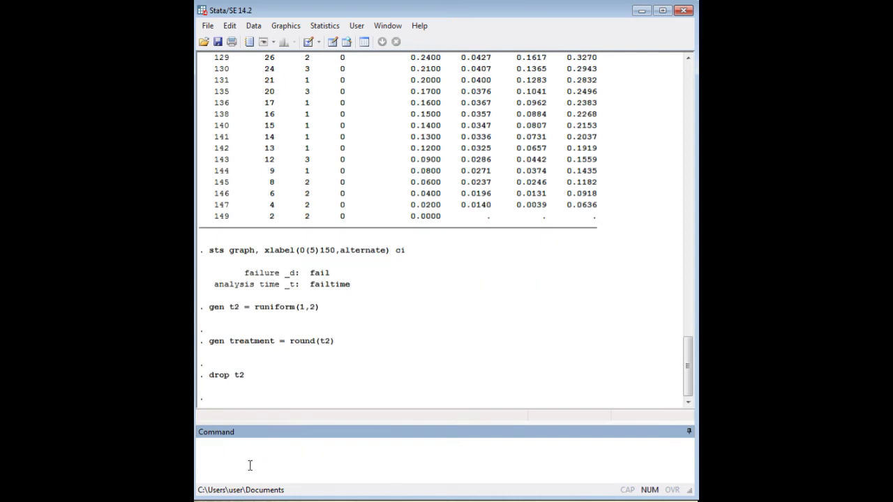
Step: Check the treatment column of 1s and 2s in the Data Editor, then close it
type("edit")
key("Return")
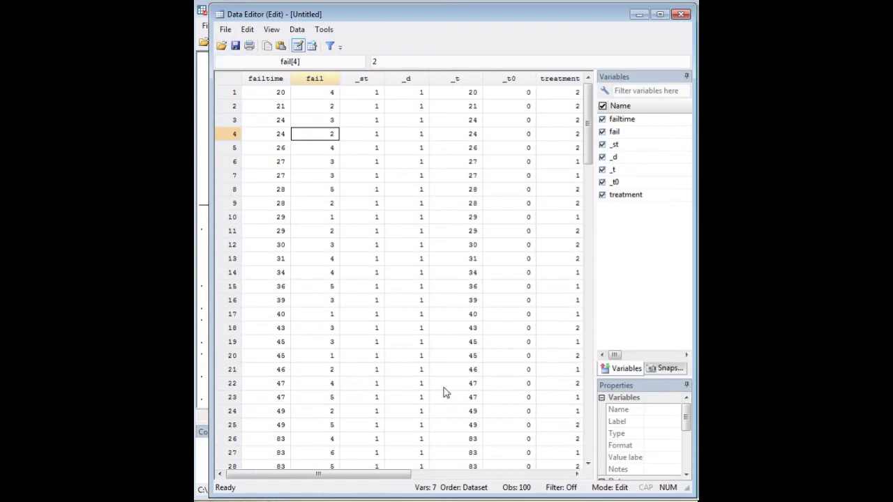
left_click(562, 96)
scroll(544, 309, "down", 9)
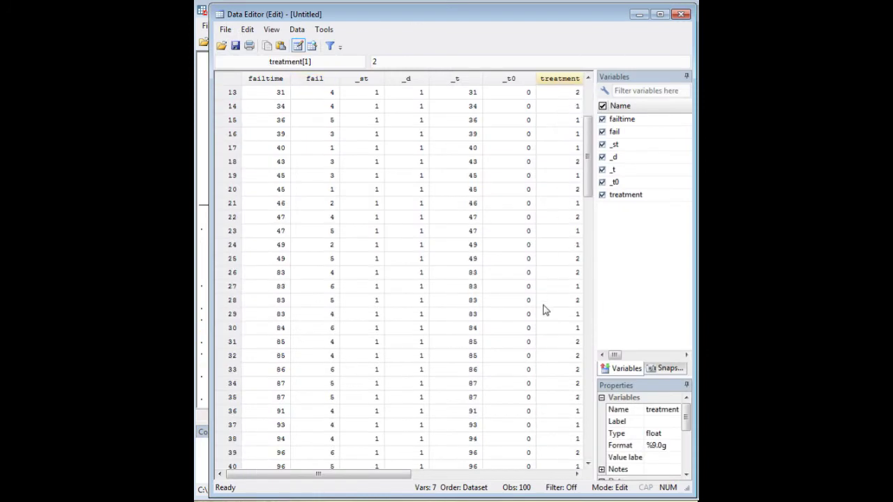
left_click(558, 78)
scroll(566, 274, "down", 11)
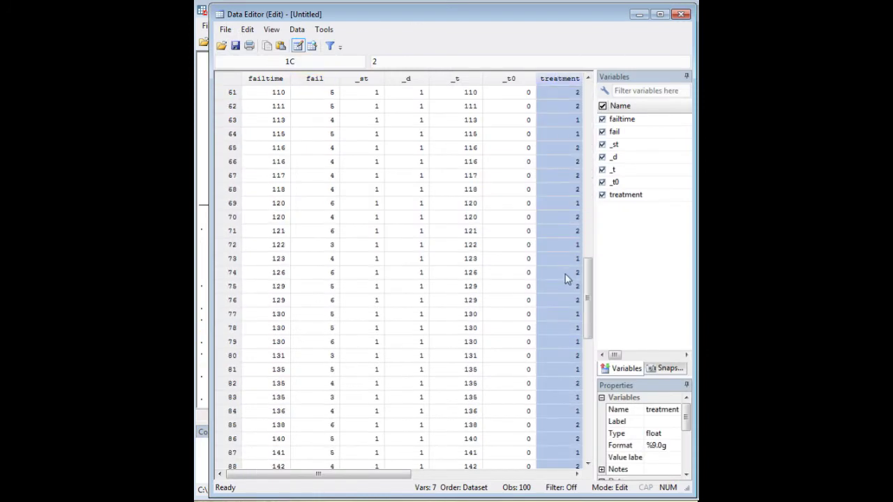
left_click(639, 14)
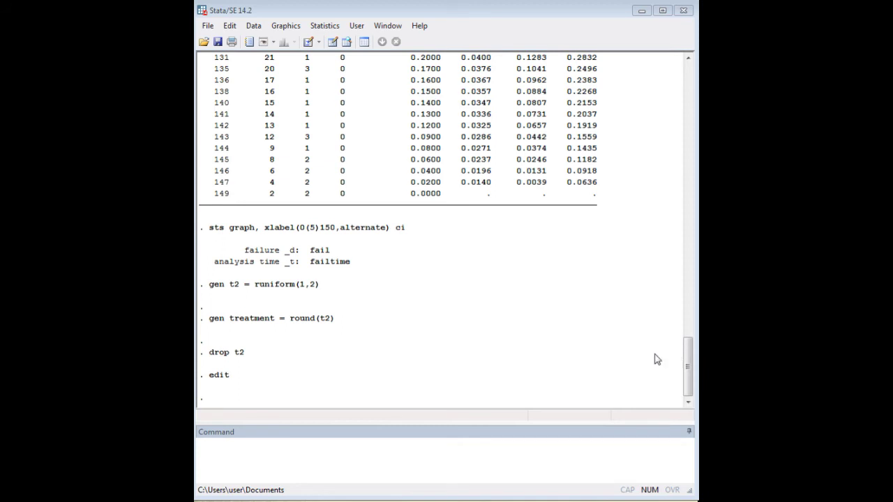
Step: Paste and run 'sts list, by(treatment)', pointing out the treatment grouping
left_click(569, 449)
type("sts list, by(treatment)")
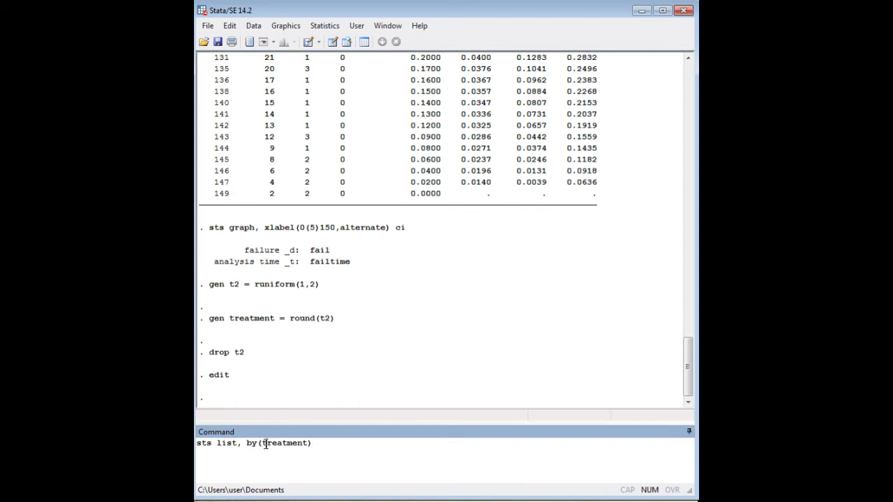
left_click_drag(265, 443, 312, 445)
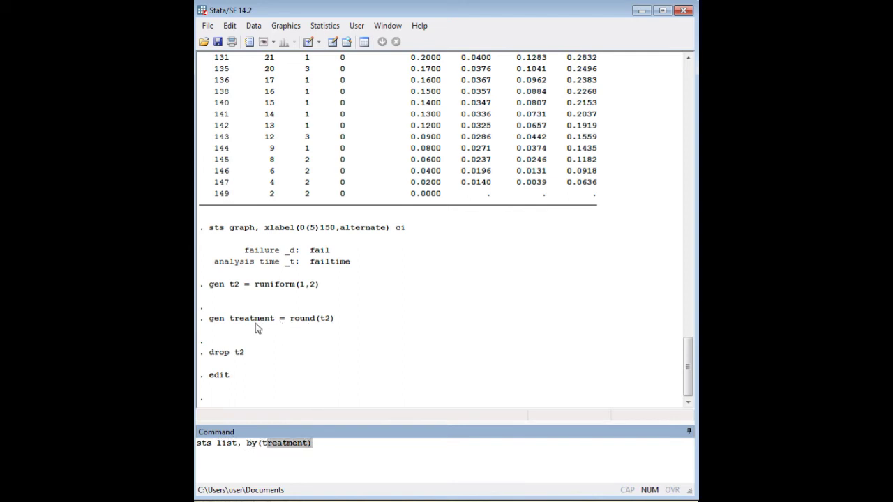
left_click(274, 442)
key("Return")
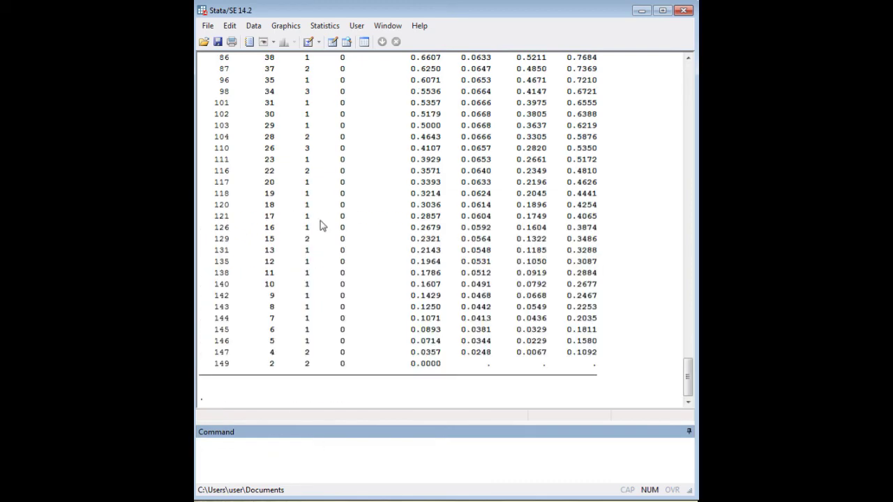
Step: Scroll through the treatment=1 and treatment=2 survivor tables in Results
left_click(337, 232)
scroll(363, 265, "up", 20)
scroll(384, 275, "up", 7)
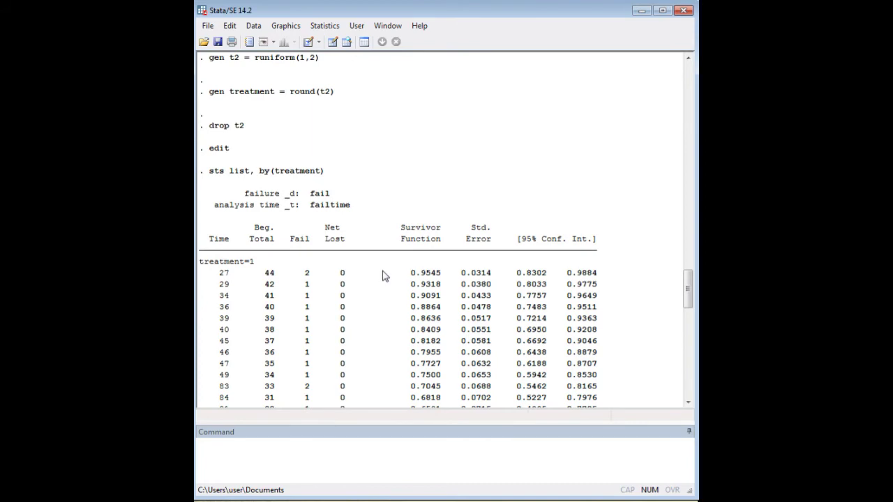
scroll(360, 261, "down", 4)
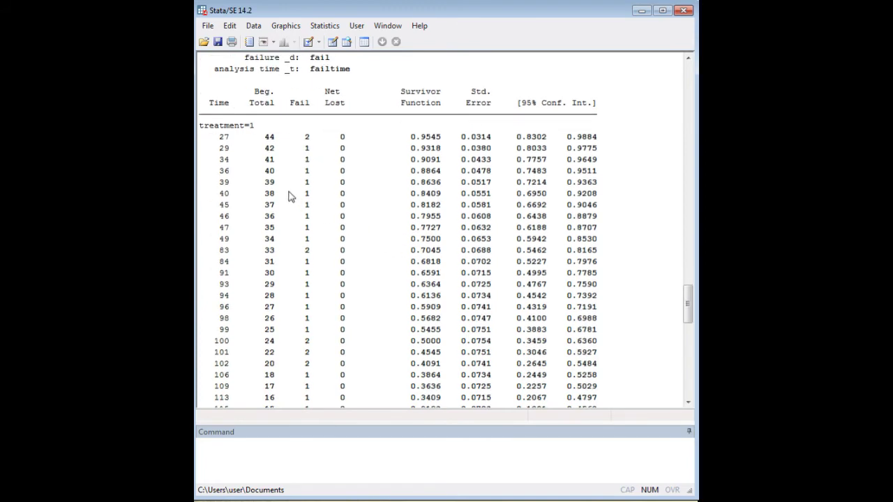
scroll(315, 210, "down", 6)
scroll(315, 209, "down", 3)
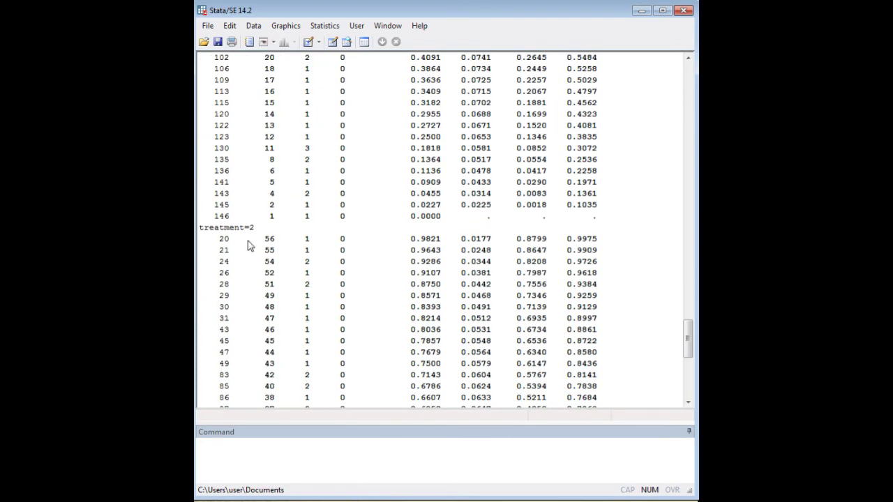
scroll(393, 253, "up", 9)
scroll(450, 249, "down", 20)
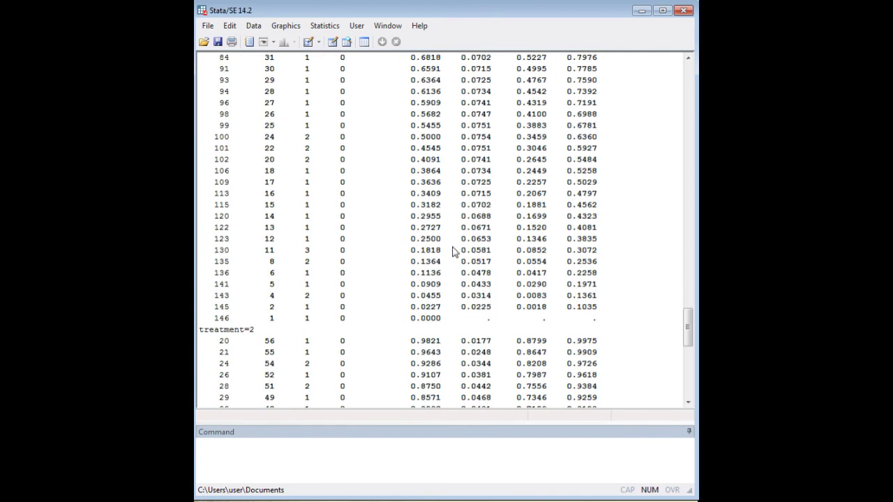
scroll(448, 260, "up", 20)
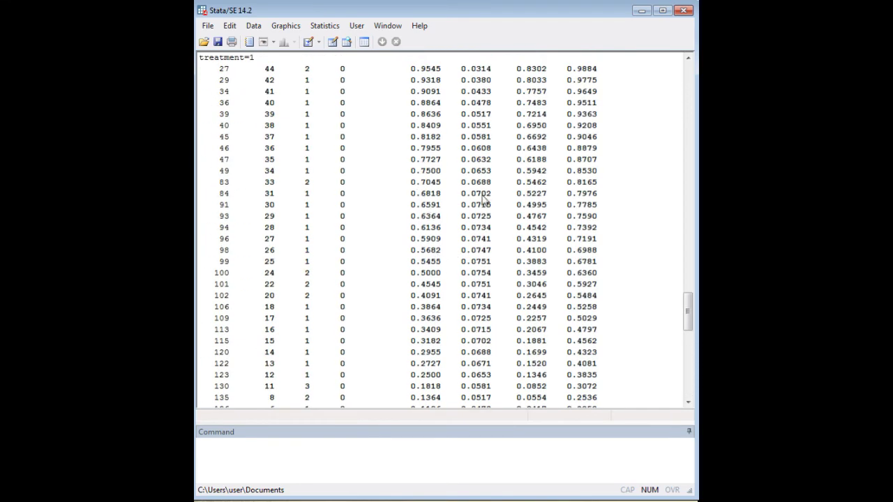
scroll(491, 258, "down", 20)
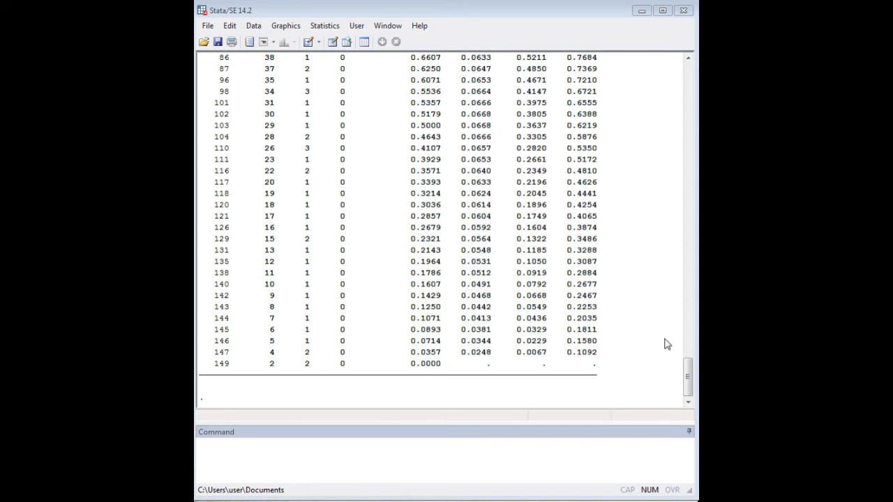
Step: Paste 'sts graph, xlabel(0(5)150,alternate) by(treatment) ci' and remove the space after by
left_click(567, 452)
type("sts graph, xlabel(0(5)150,alternate) by (treatment) ci")
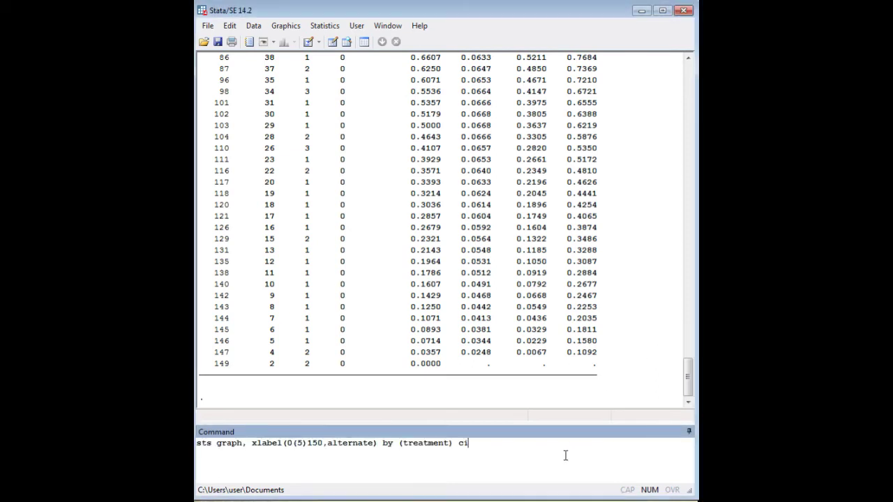
left_click(369, 445)
left_click_drag(383, 443, 452, 445)
left_click(399, 444)
key("BackSpace")
Step: Run the command to draw survival curves with CI bands for treatment 1 and 2
double_click(462, 444)
left_click_drag(465, 444, 197, 443)
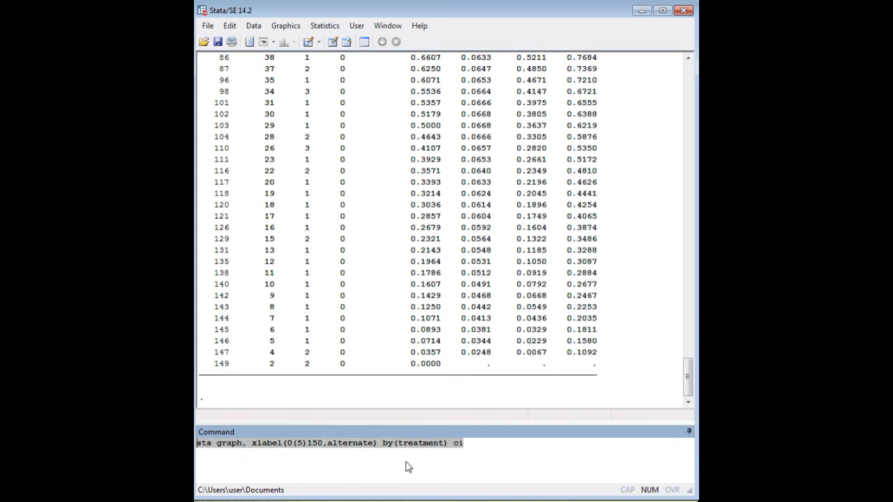
left_click(492, 455)
key("Return")
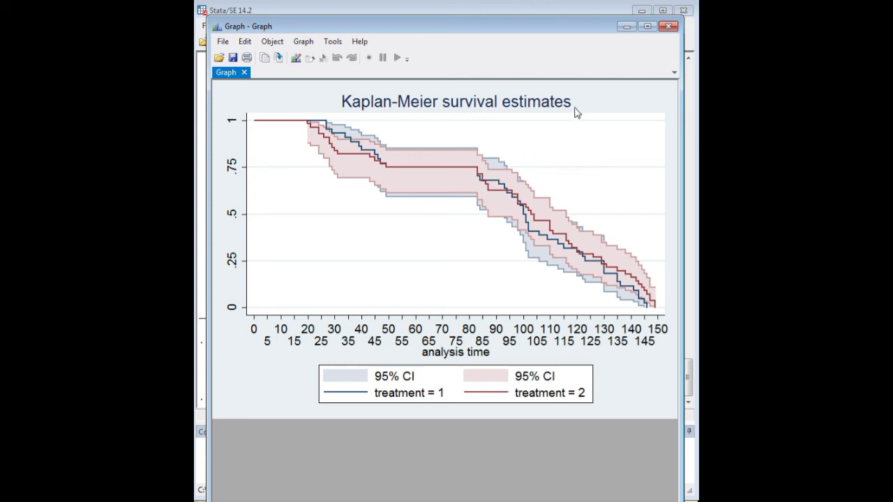
Step: Close the Kaplan-Meier graph of treatment 1 and 2 survival curves with 95% CI bands
left_click(627, 27)
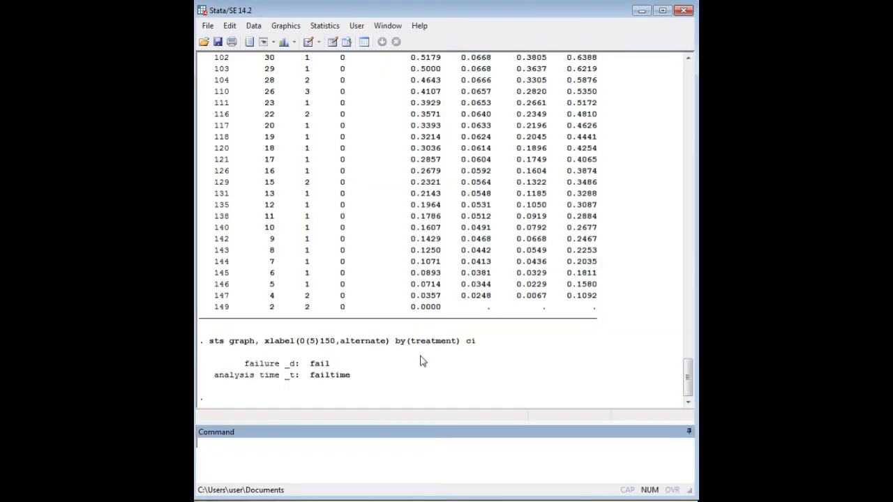
left_click(376, 372)
left_click_drag(477, 342, 211, 343)
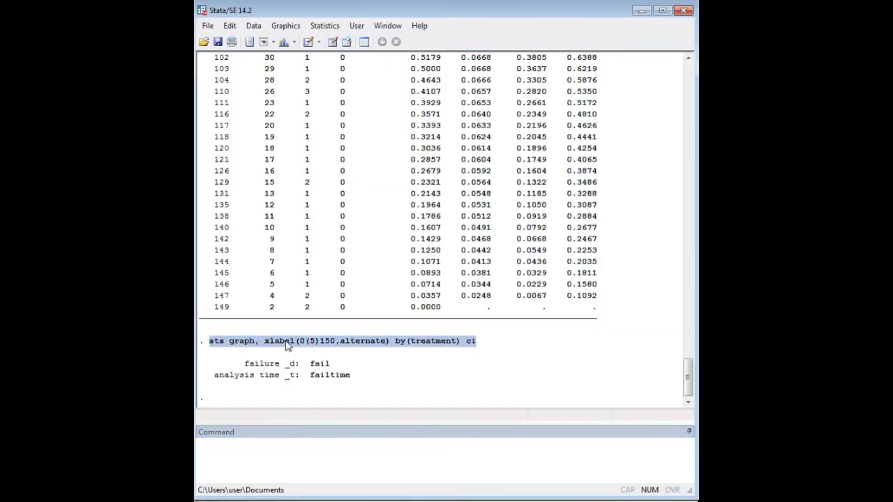
left_click(402, 346)
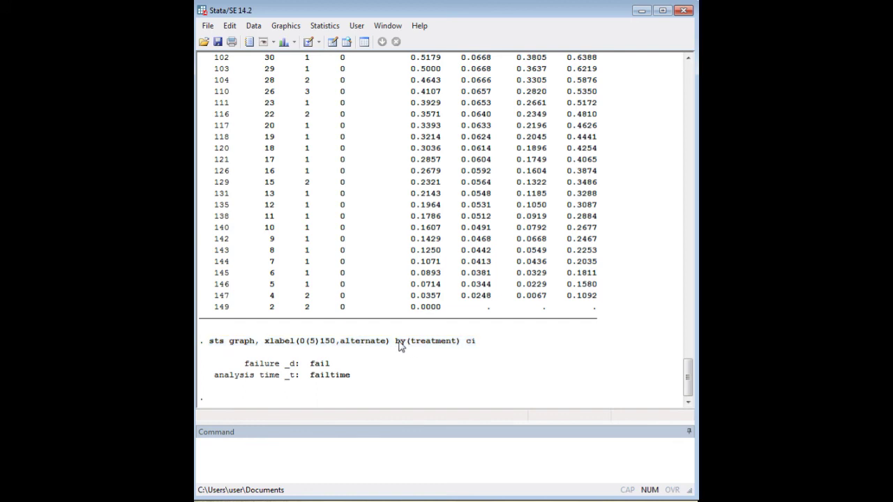
left_click_drag(396, 342, 475, 346)
double_click(473, 345)
left_click(488, 347)
scroll(494, 318, "up", 3)
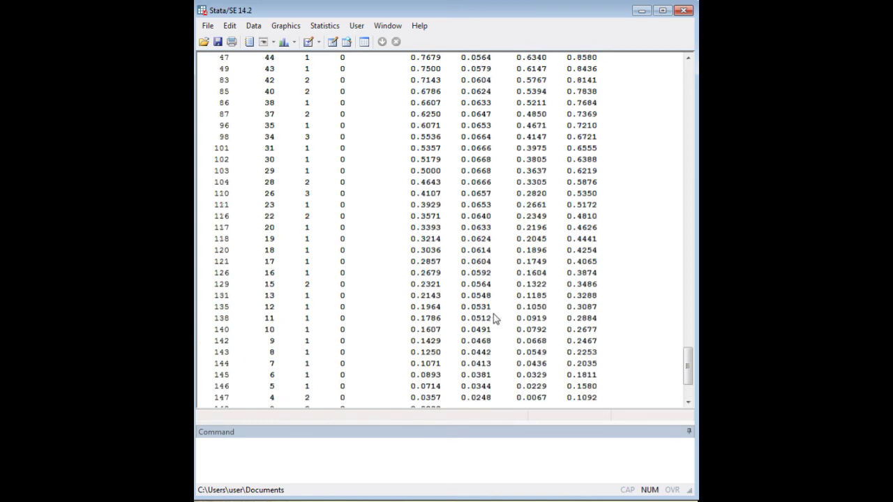
scroll(494, 318, "up", 20)
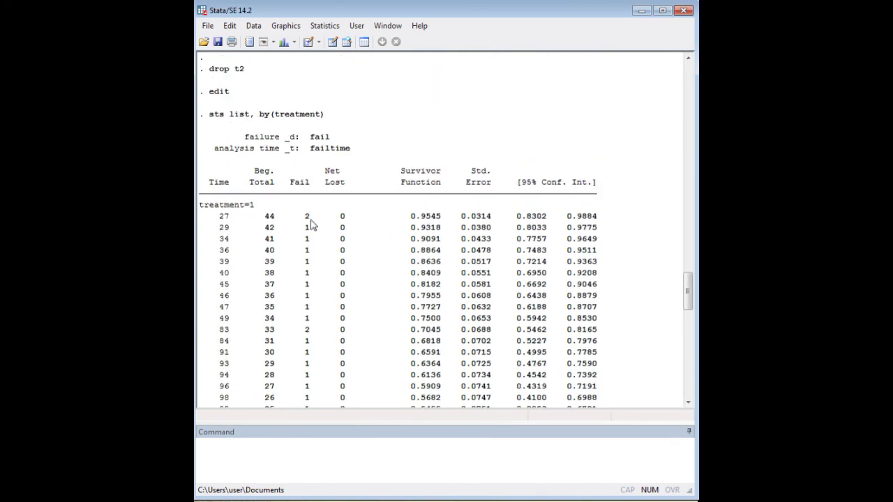
scroll(341, 258, "down", 8)
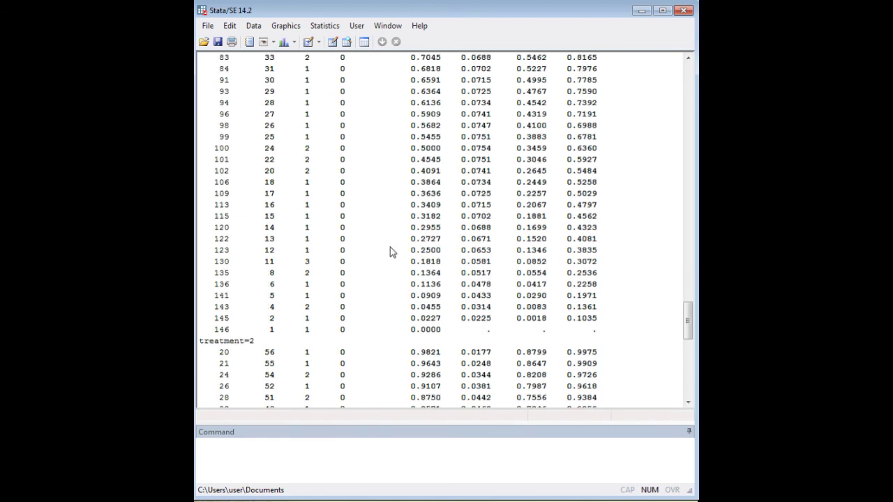
scroll(390, 250, "down", 6)
scroll(374, 231, "up", 14)
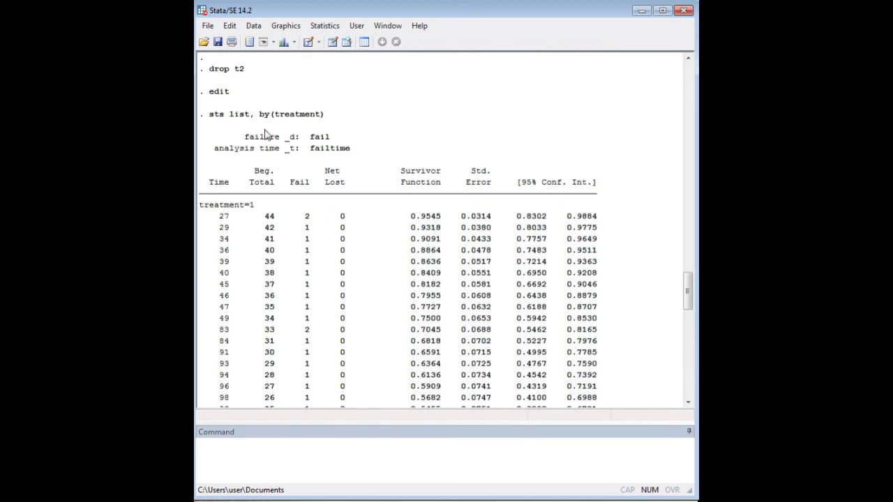